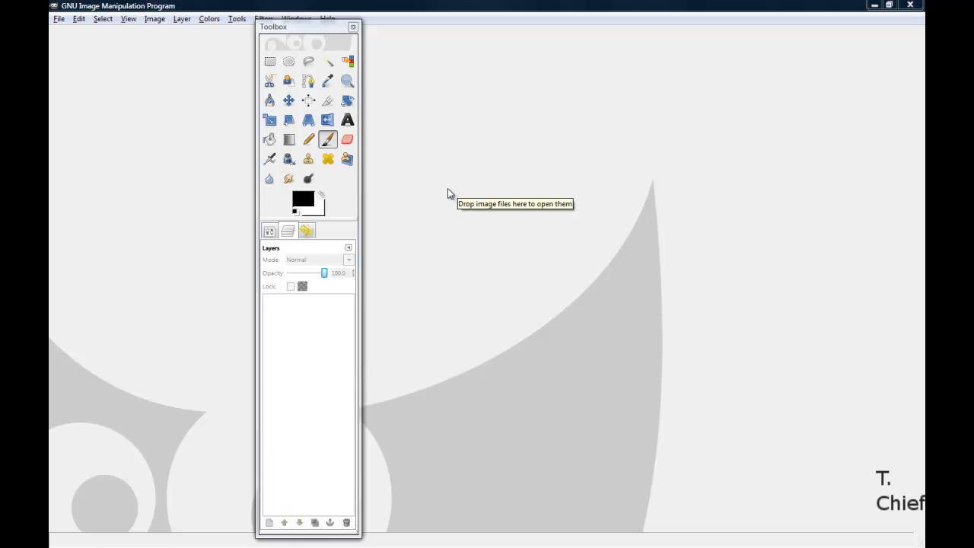
Close the open Google Chrome window
key("super")
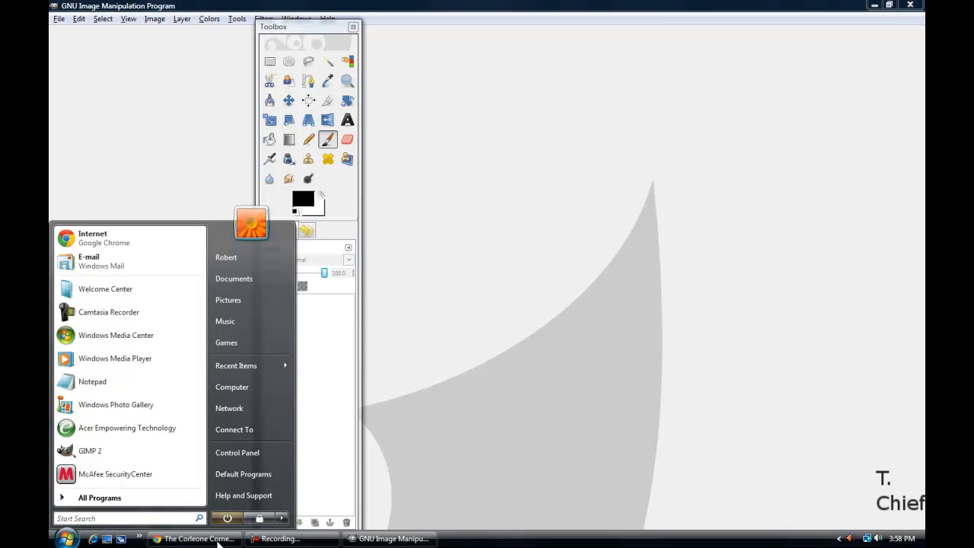
right_click(225, 541)
left_click(240, 527)
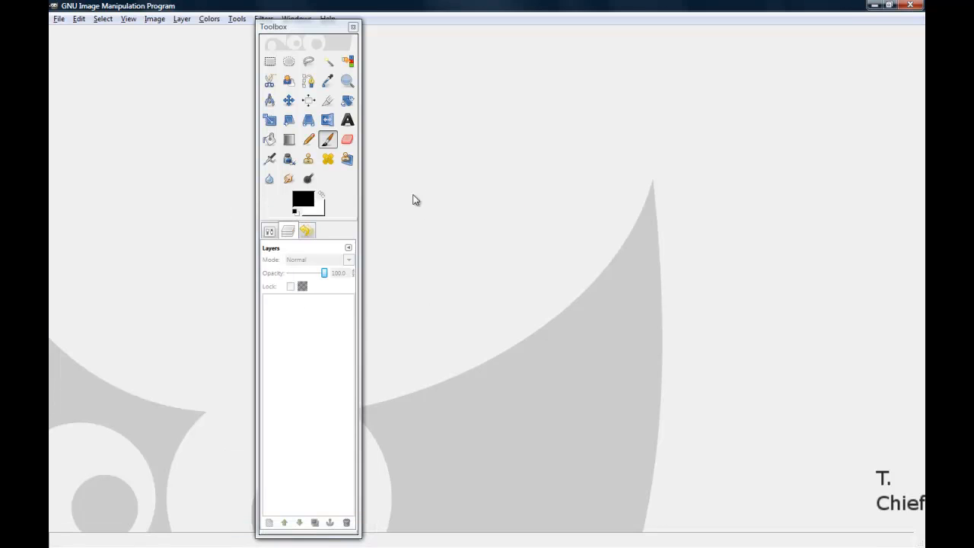
Minimize all open windows to show the desktop
key("super")
left_click(105, 538)
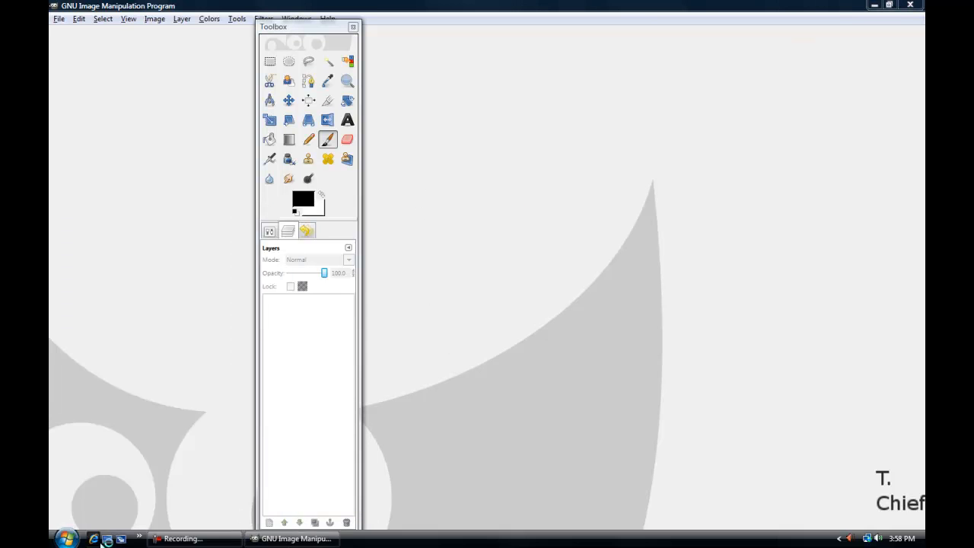
key("super")
left_click(105, 539)
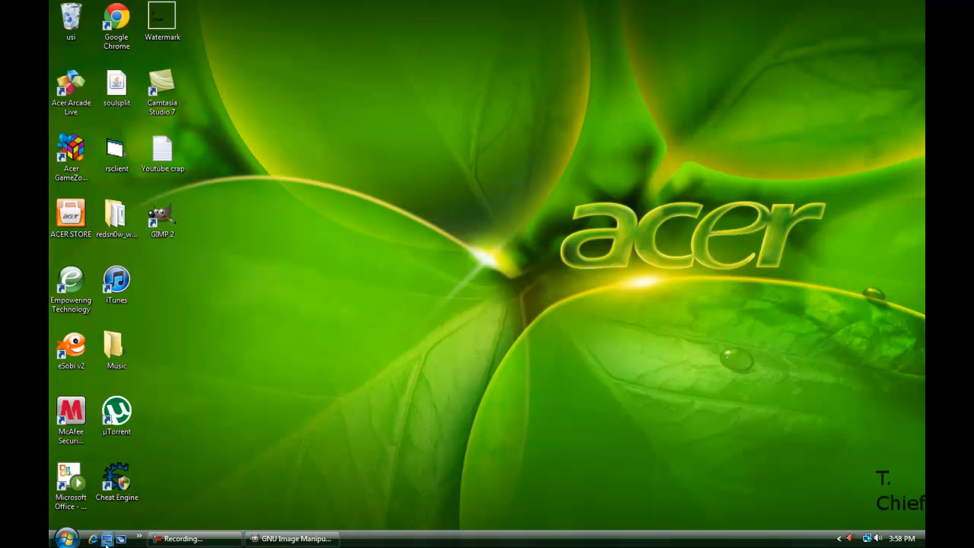
right_click(369, 538)
left_click(390, 527)
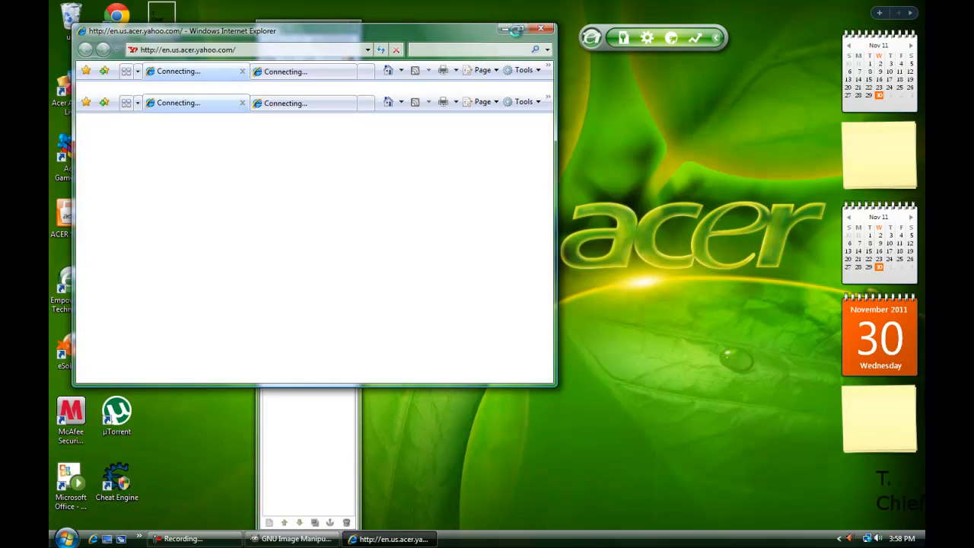
left_click(107, 539)
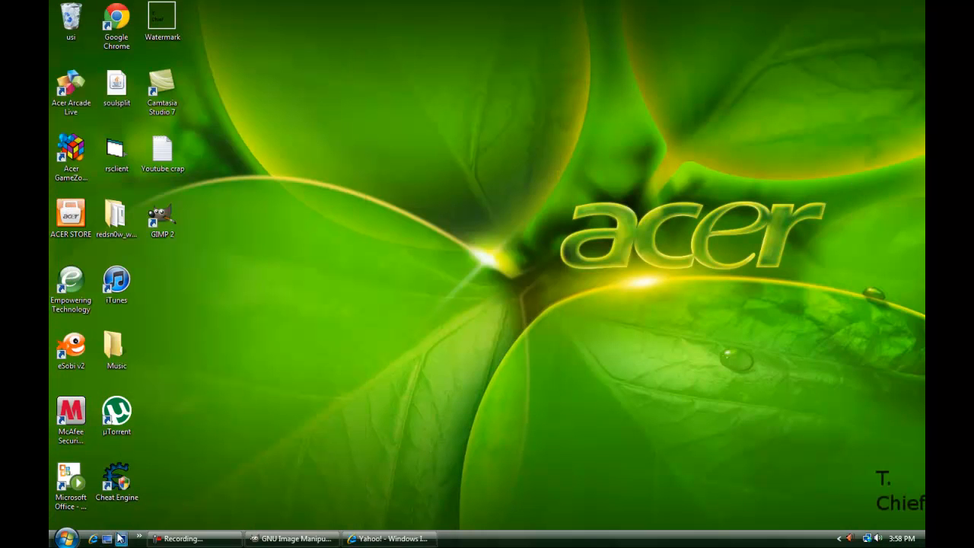
Open the Tutchief image from the Pictures folder to view the example text effect
left_click(58, 536)
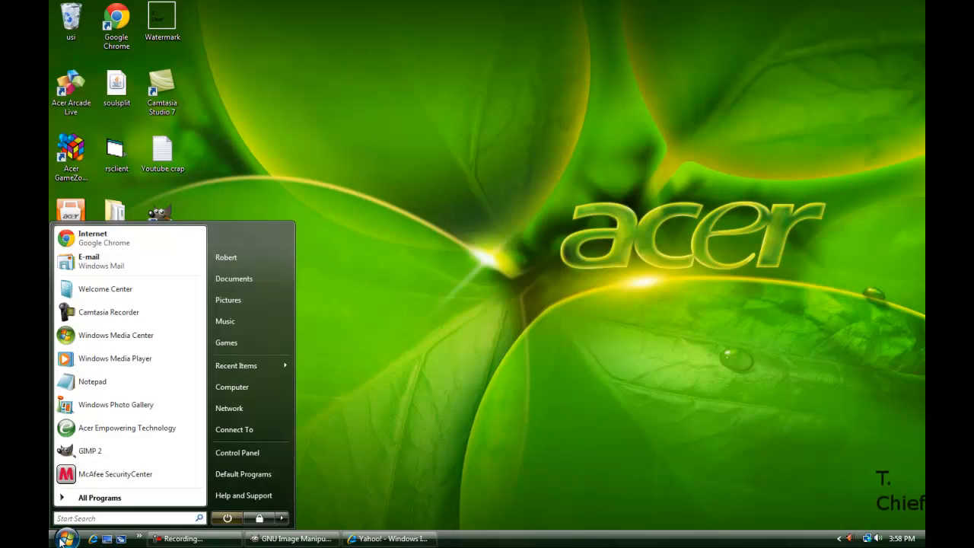
left_click(243, 299)
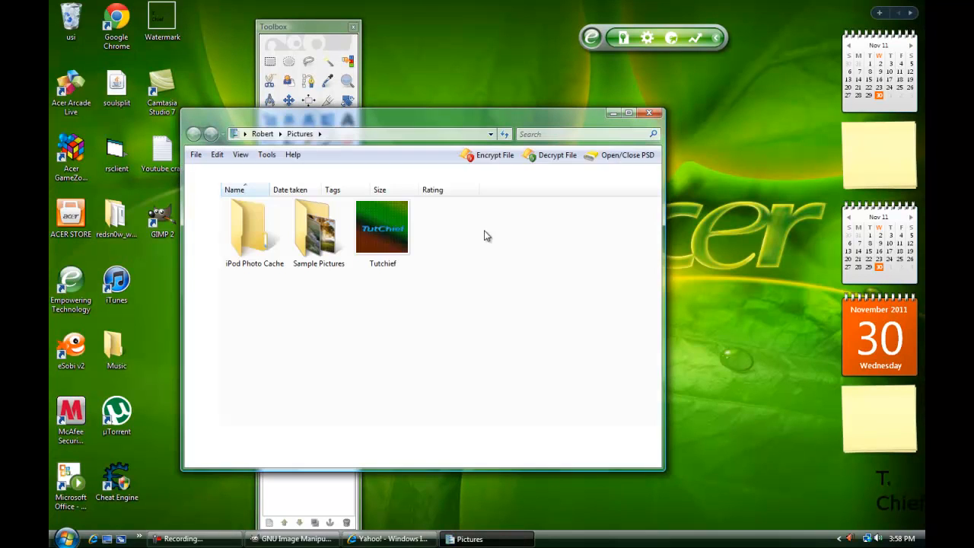
left_click(389, 263)
key("Return")
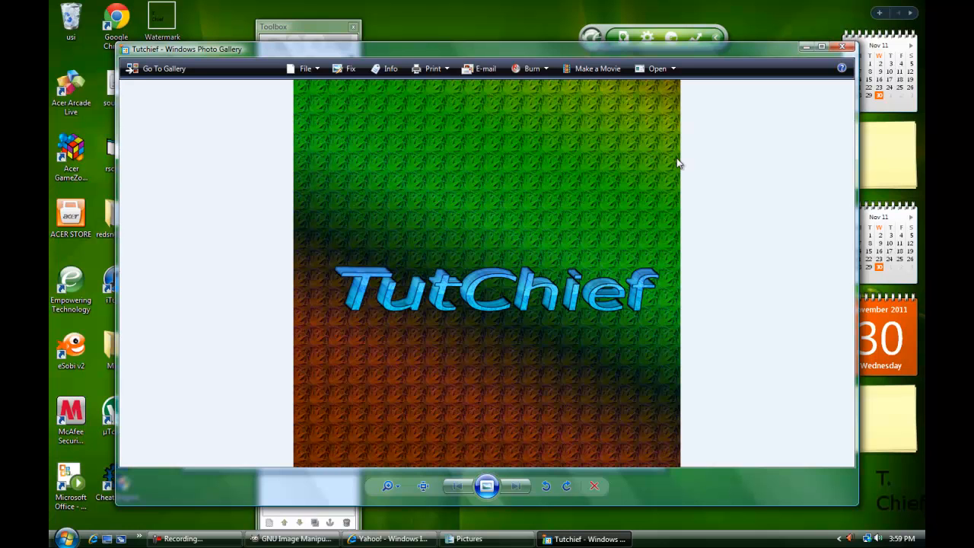
Close the image viewer, the Pictures folder and the Internet Explorer window with all its tabs
left_click(842, 46)
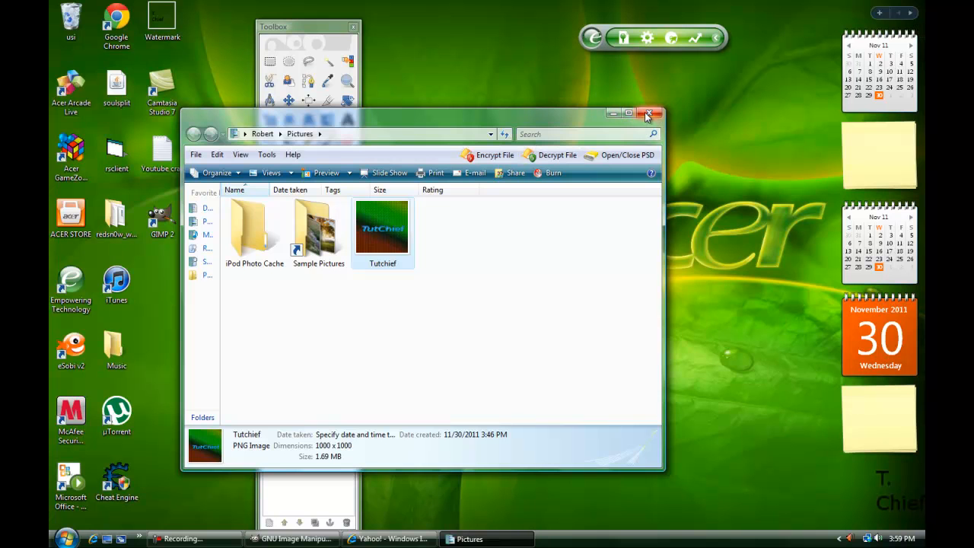
left_click(643, 114)
right_click(387, 540)
left_click(412, 536)
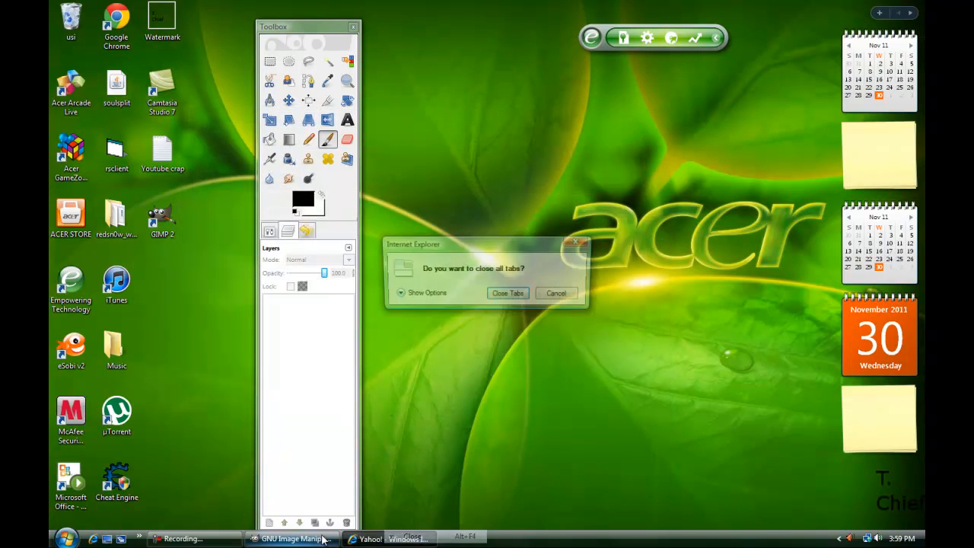
left_click(507, 293)
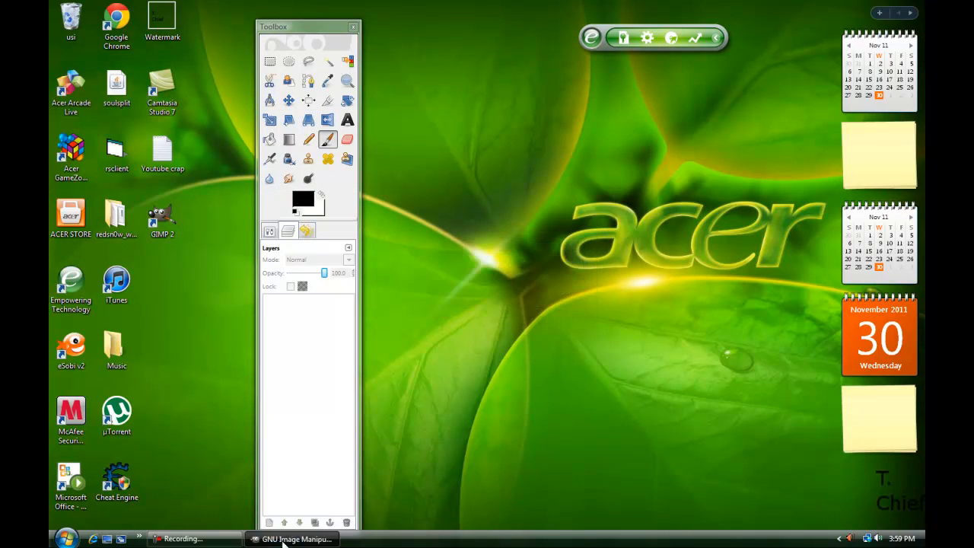
Switch to GIMP and start a new image with width and height set to 2000 pixels
left_click(282, 541)
left_click(58, 17)
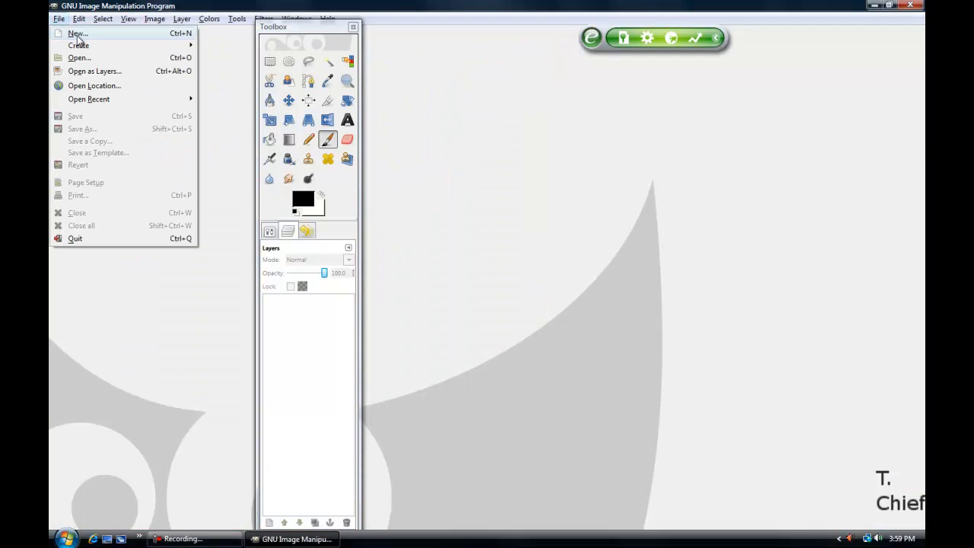
left_click(76, 34)
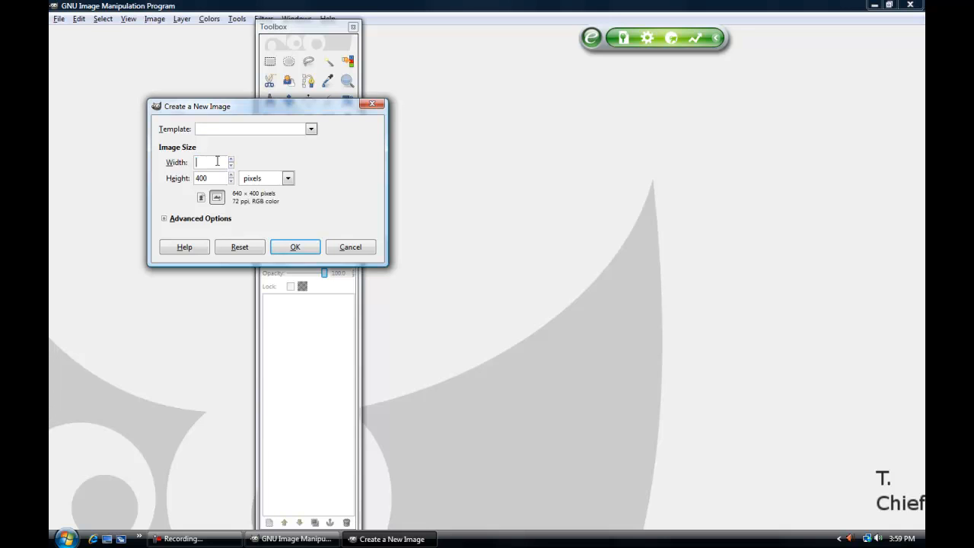
left_click_drag(216, 178, 190, 181)
key("BackSpace")
type("2000")
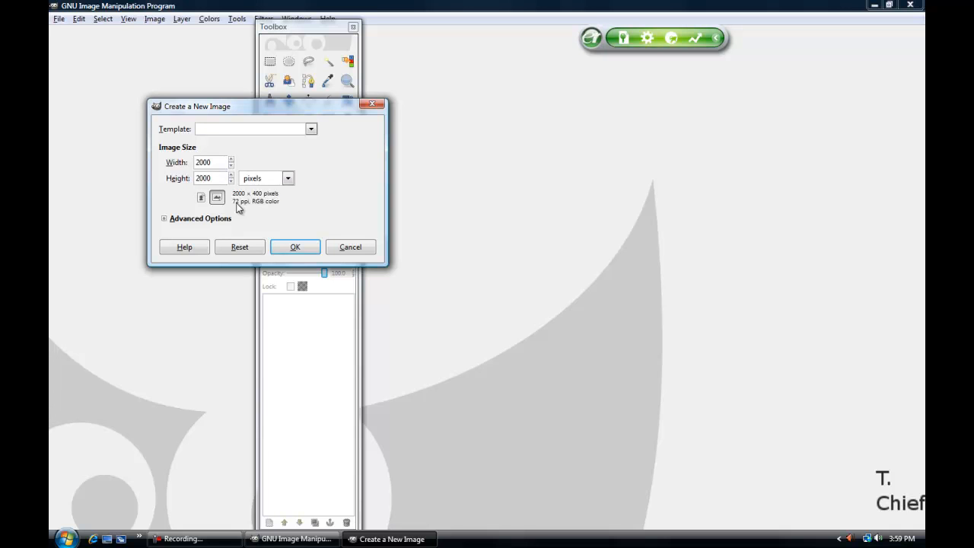
Set the new image's X and Y resolution to 700 pixels/in, keeping pixels as the size unit
left_click(164, 219)
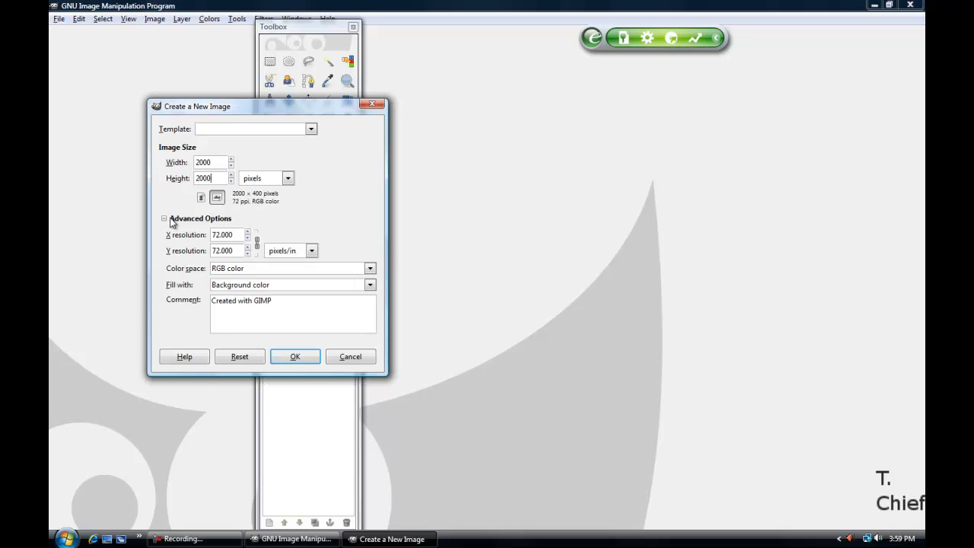
left_click(248, 233)
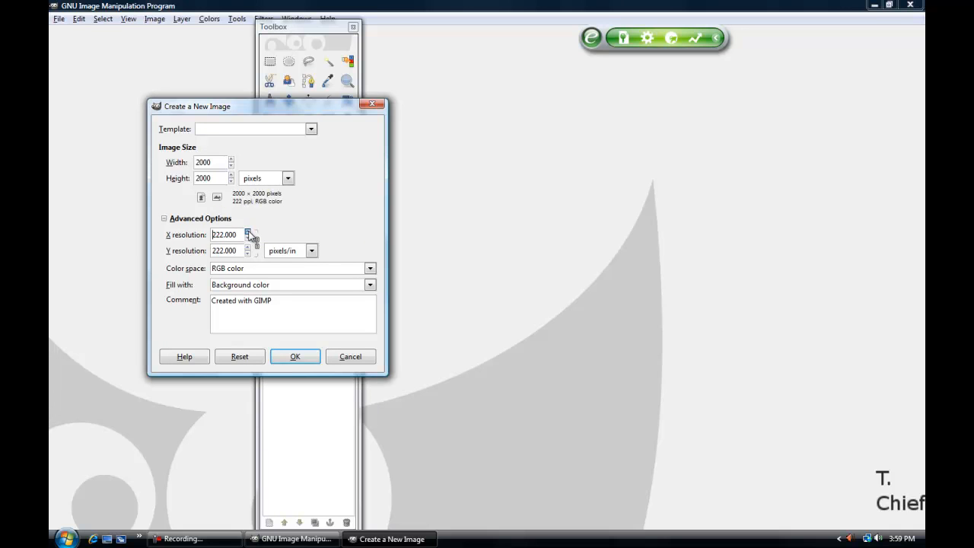
left_click(247, 238)
left_click(291, 180)
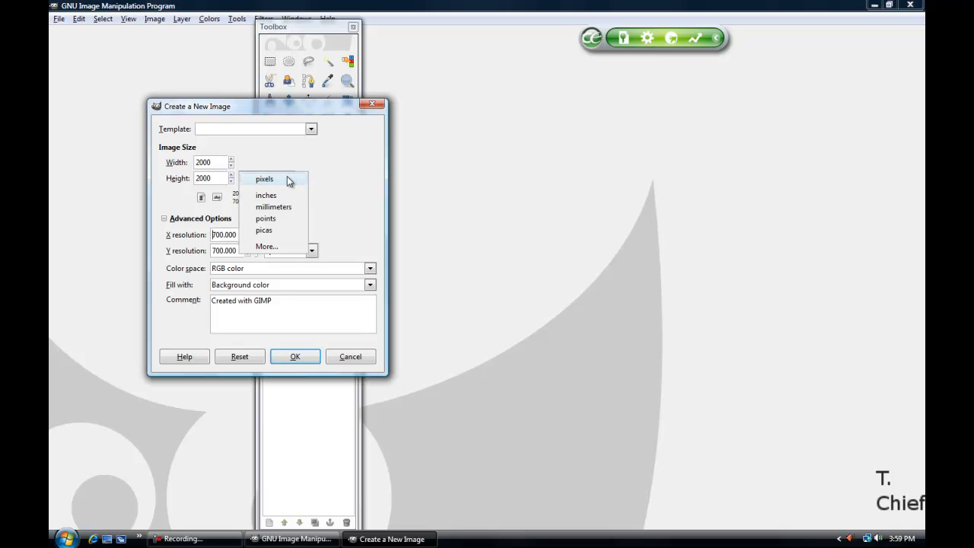
left_click(287, 188)
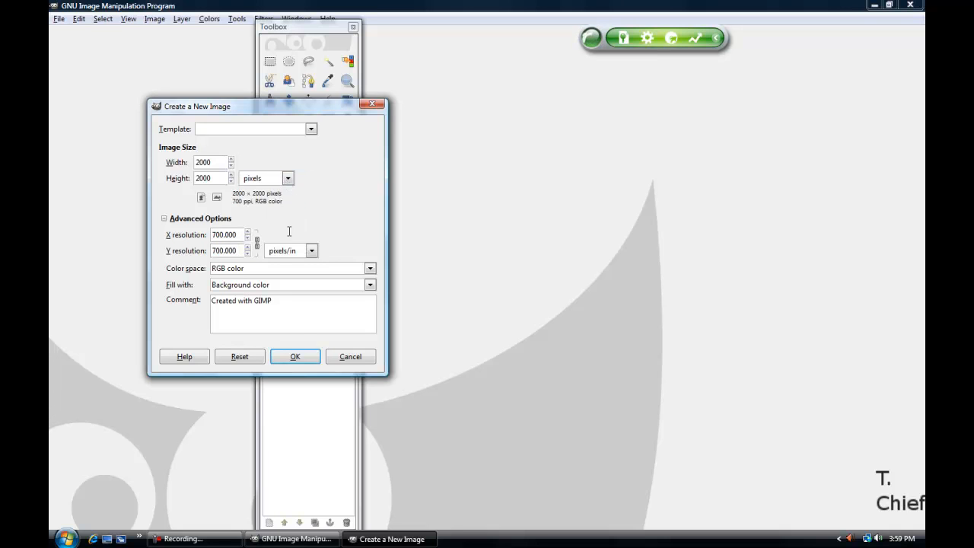
Choose Transparency as the fill and create the new image
left_click(370, 285)
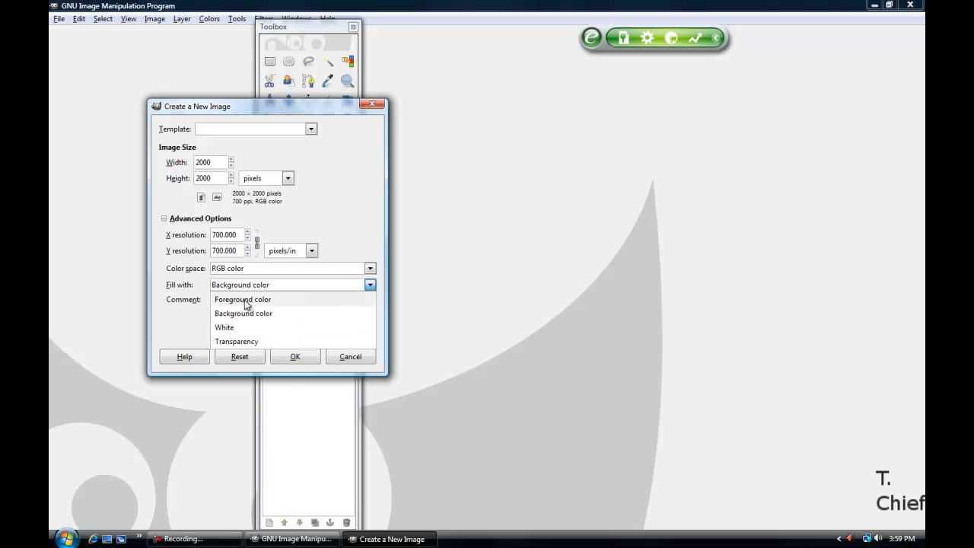
left_click(244, 341)
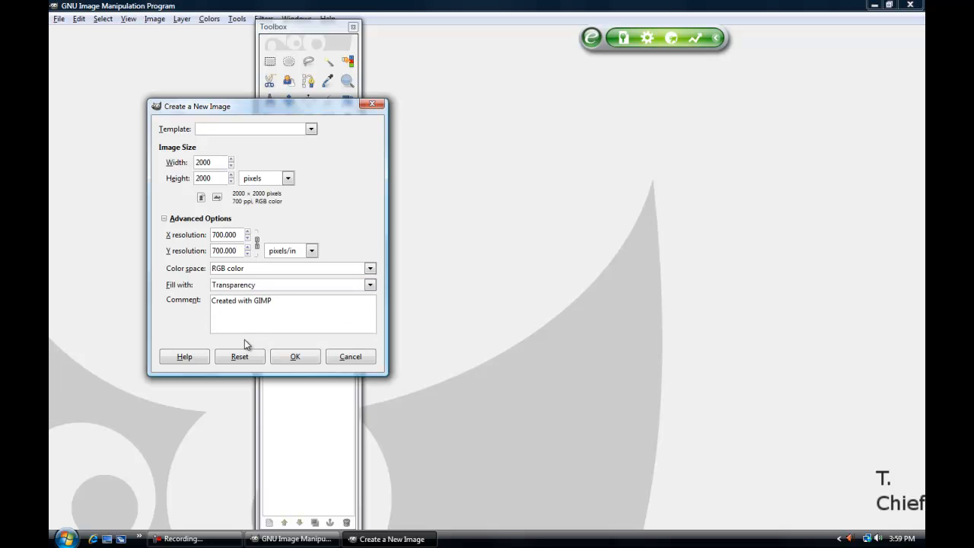
left_click(295, 358)
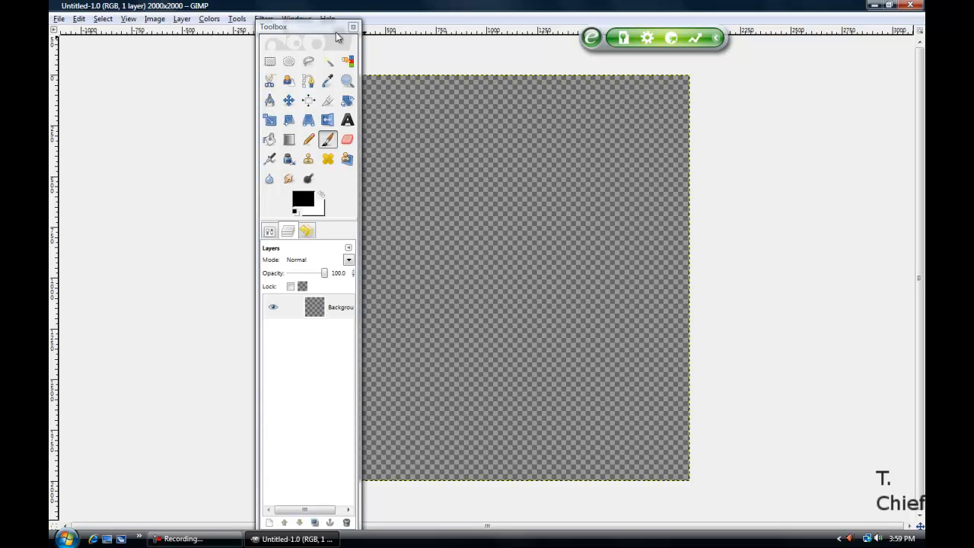
Move the Toolbox aside and set up the Text tool with the Sans Bold font
left_click_drag(331, 34, 253, 20)
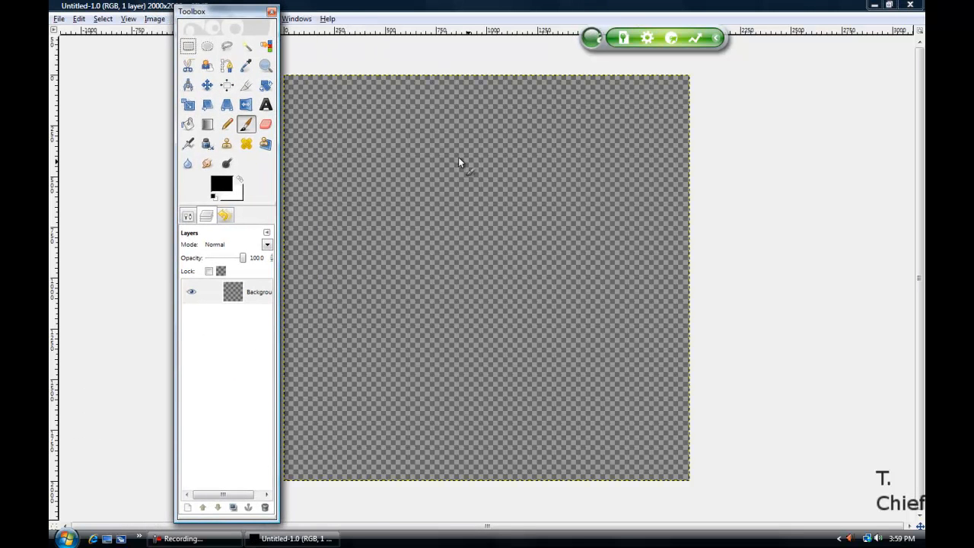
left_click(193, 216)
left_click(206, 216)
left_click(265, 104)
left_click(188, 217)
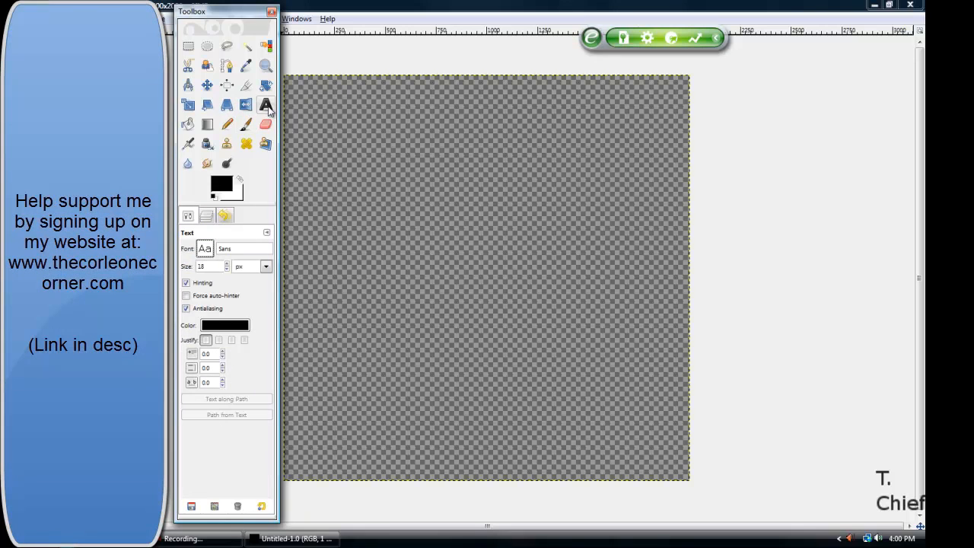
left_click(206, 249)
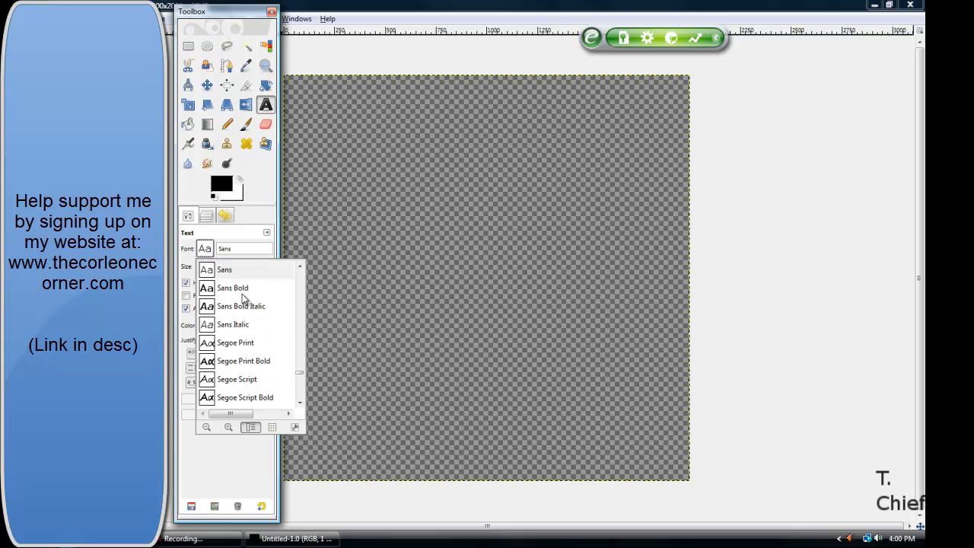
left_click(216, 290)
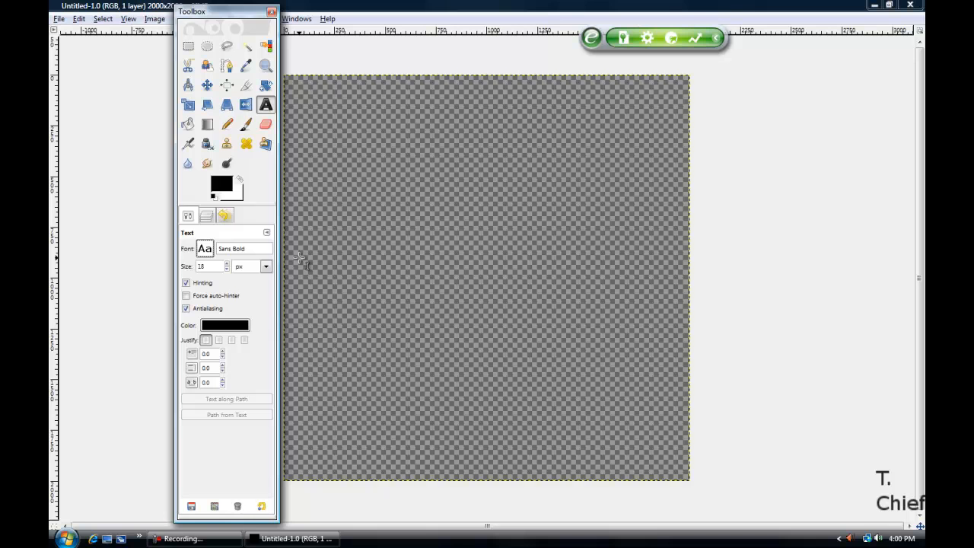
Add the text "Tutchief" near the canvas's left edge and set its size to 438 px
left_click(297, 260)
type("Tutchief")
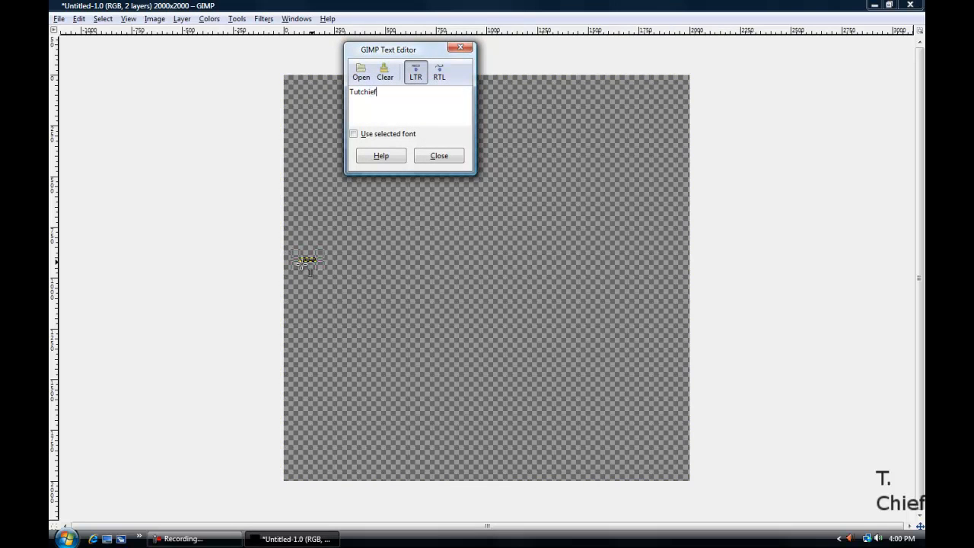
left_click(437, 156)
left_click_drag(226, 264, 227, 268)
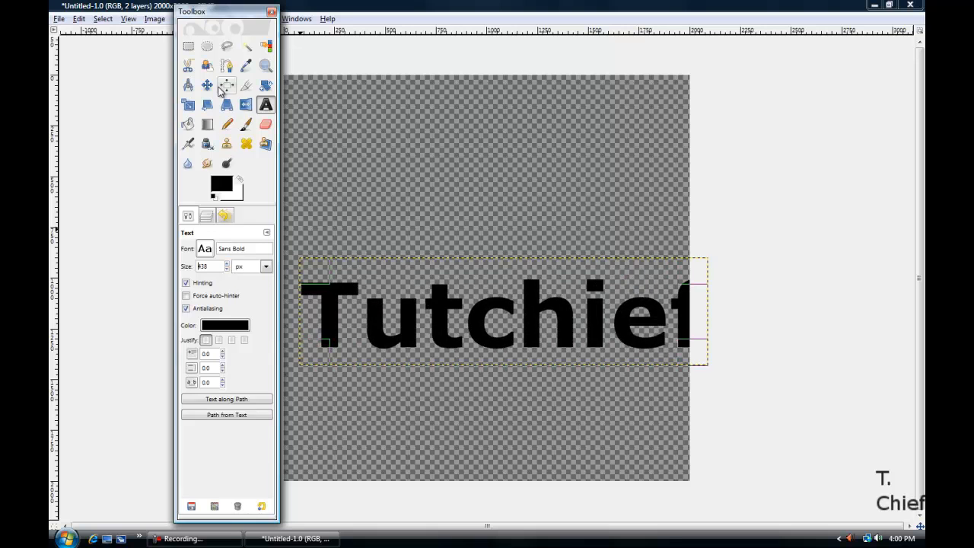
Move the Tutchief text so it fits across the canvas width, shifting the Toolbox out of the way
left_click(207, 85)
left_click_drag(380, 328, 341, 309)
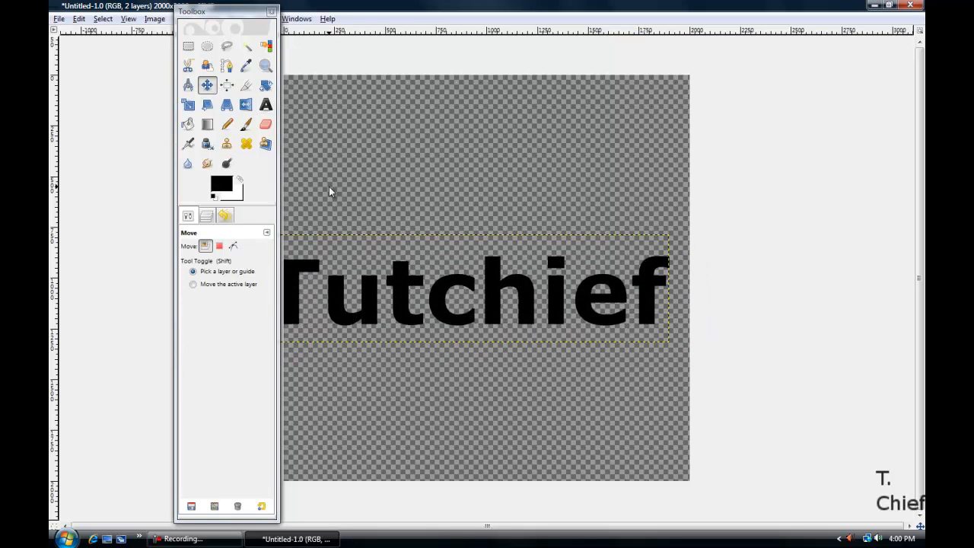
left_click_drag(228, 11, 181, 12)
left_click_drag(305, 281, 315, 282)
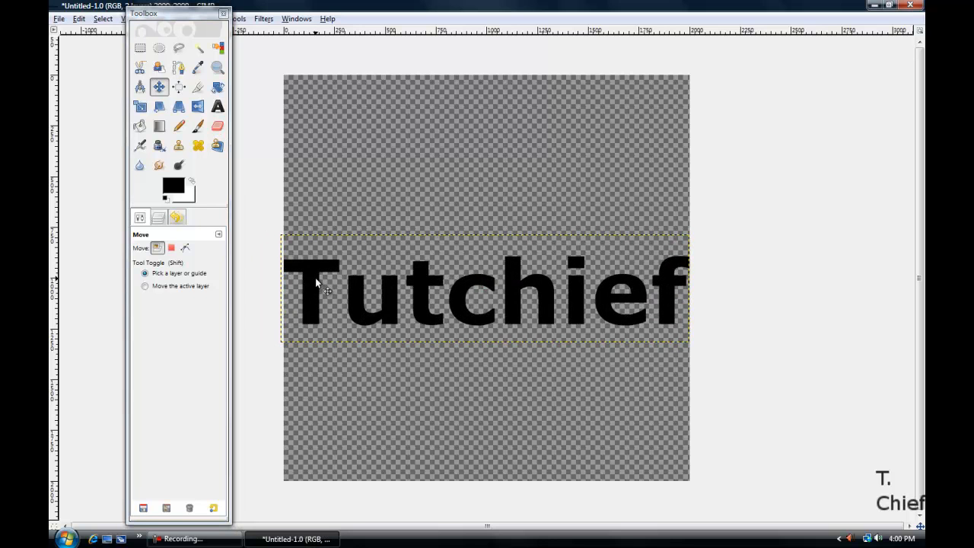
Center the Tutchief text layer on the canvas with the Align tool
left_click(159, 218)
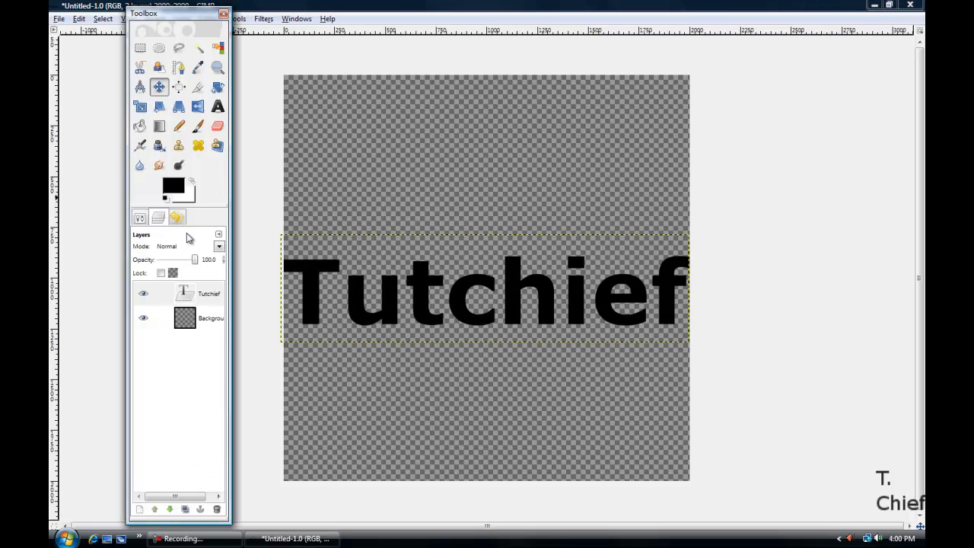
left_click(179, 87)
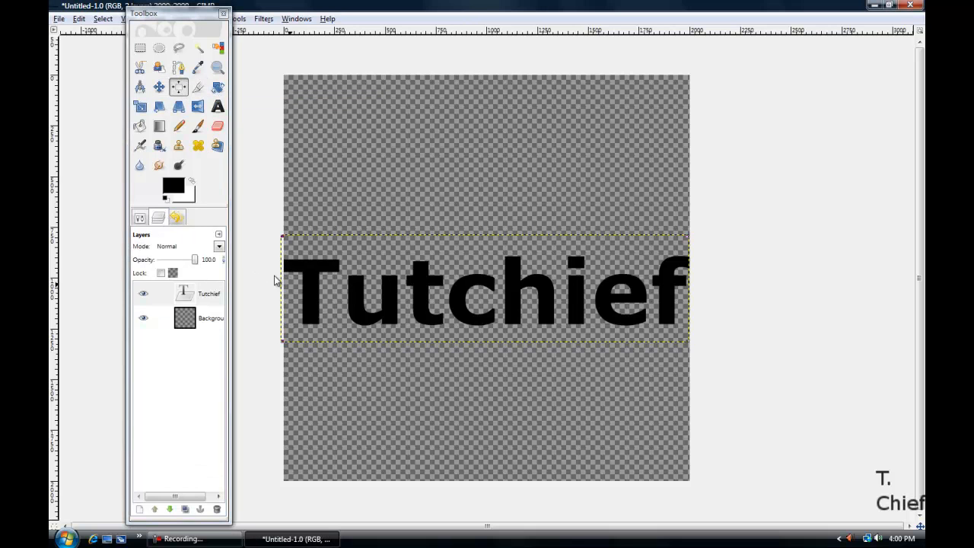
left_click(139, 218)
left_click(176, 314)
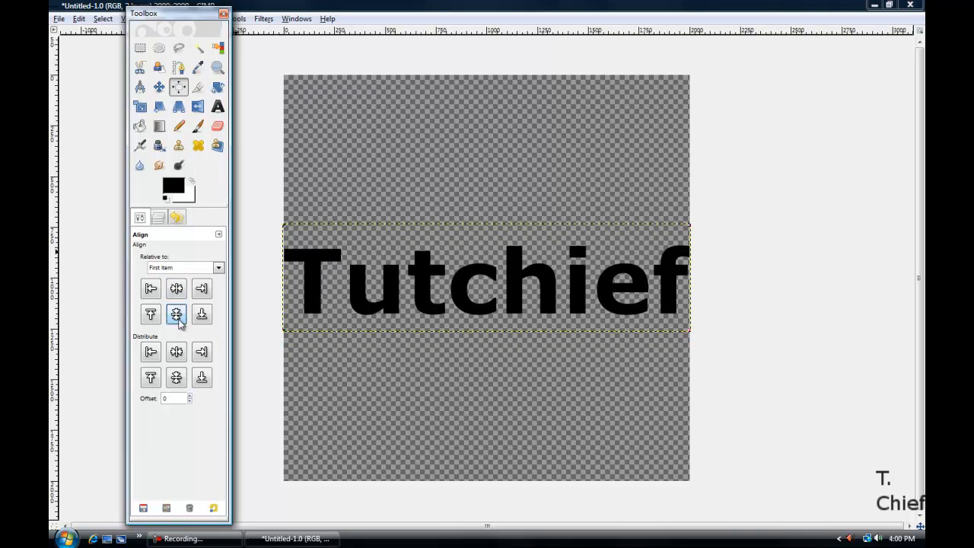
left_click(176, 374)
left_click(179, 356)
Apply a Perspective transform to the Tutchief layer, lowering its upper-right corner so the lettering tapers toward the final f
left_click(158, 219)
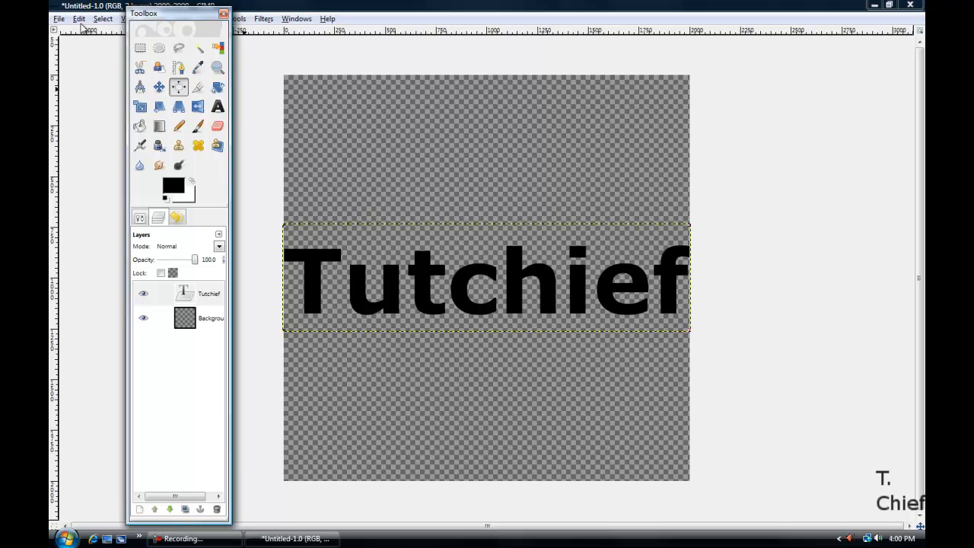
right_click(185, 300)
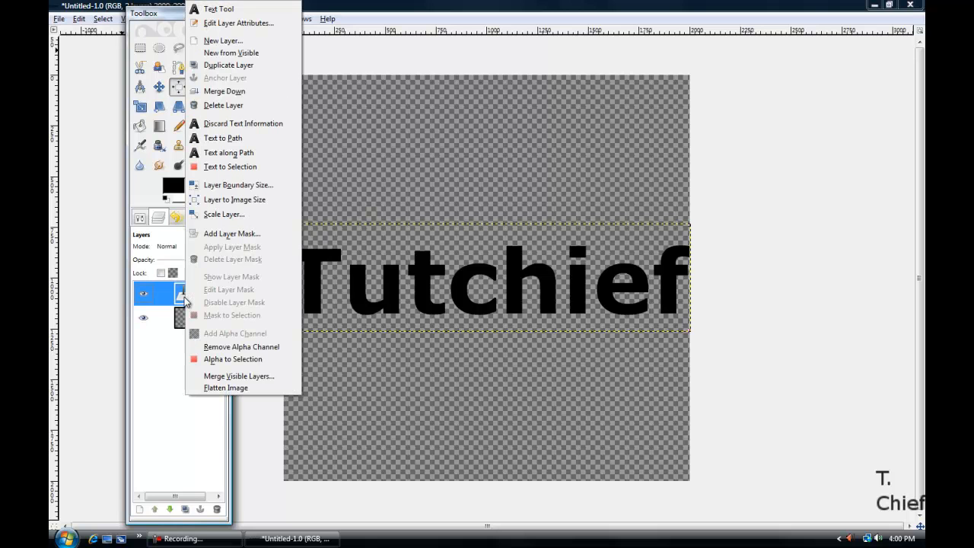
left_click(178, 387)
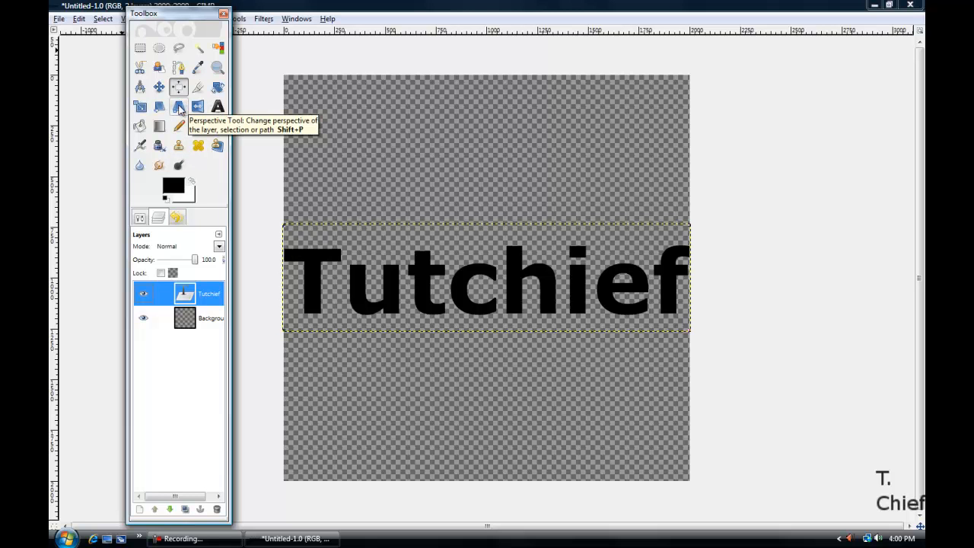
left_click(179, 109)
left_click(302, 261)
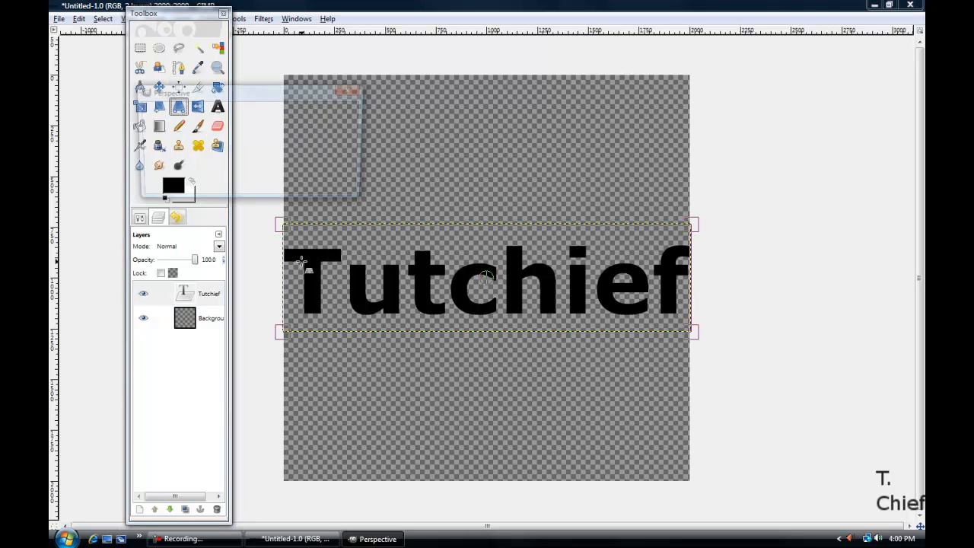
left_click_drag(690, 225, 687, 257)
left_click(266, 189)
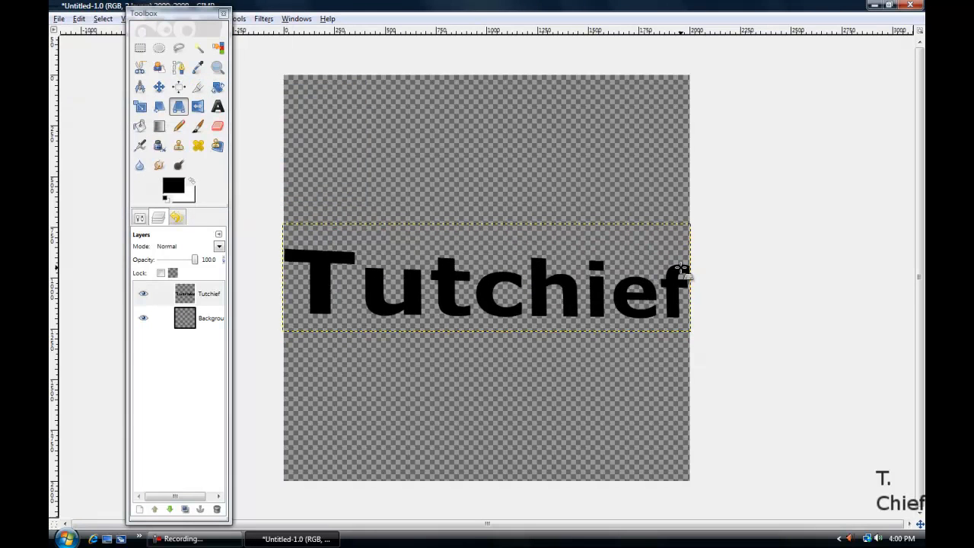
Apply a second Perspective transform that slightly lowers the upper-left corner of the Tutchief layer
left_click(291, 256)
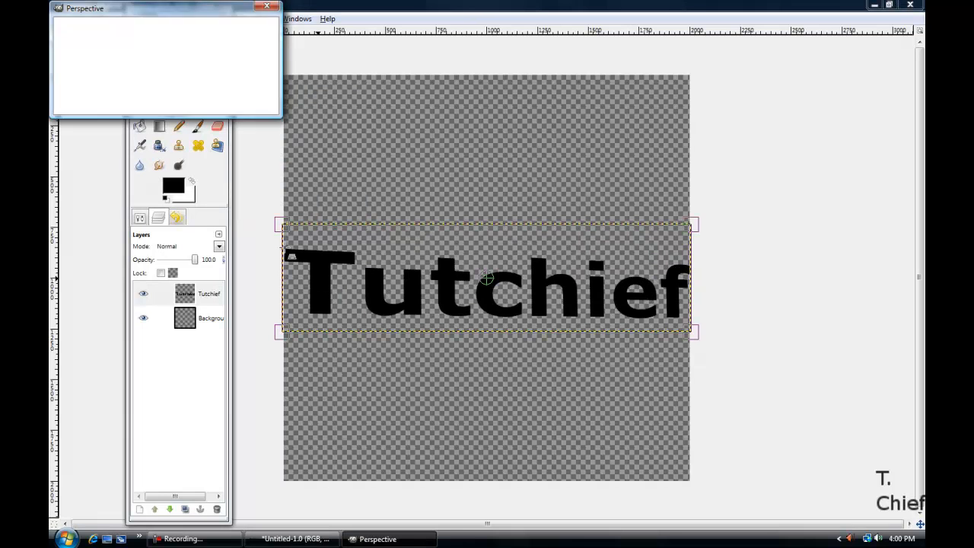
left_click_drag(292, 256, 286, 244)
left_click(194, 107)
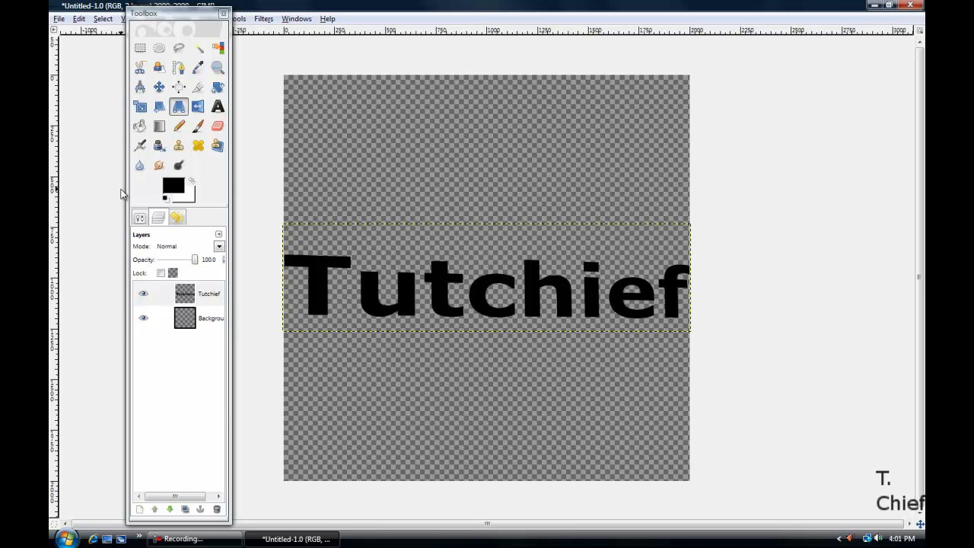
left_click(185, 296)
left_click(157, 220)
left_click(158, 219)
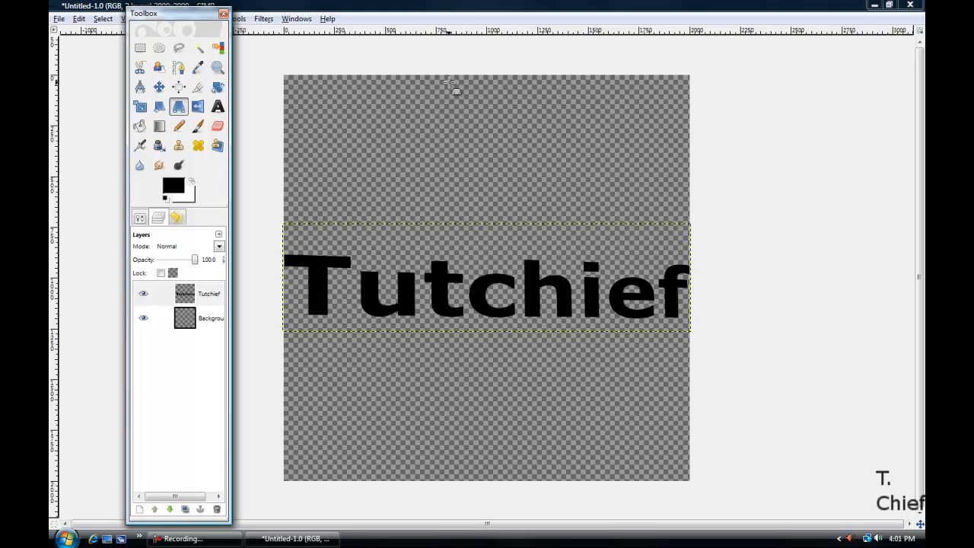
left_click(185, 296)
left_click(187, 320)
left_click(156, 295)
left_click(191, 318)
Select the Tutchief lettering from its layer's alpha and shrink the selection by 3 pixels
left_click(186, 296)
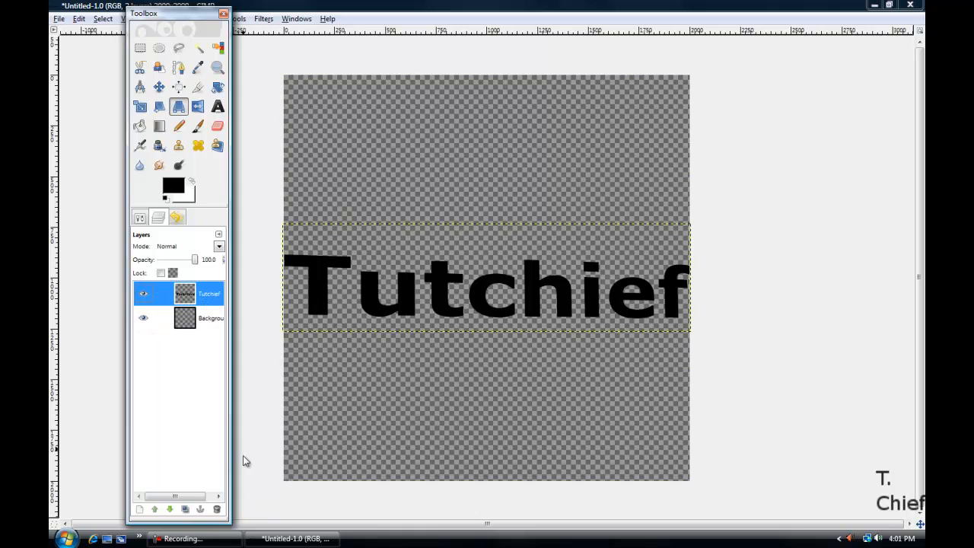
right_click(193, 299)
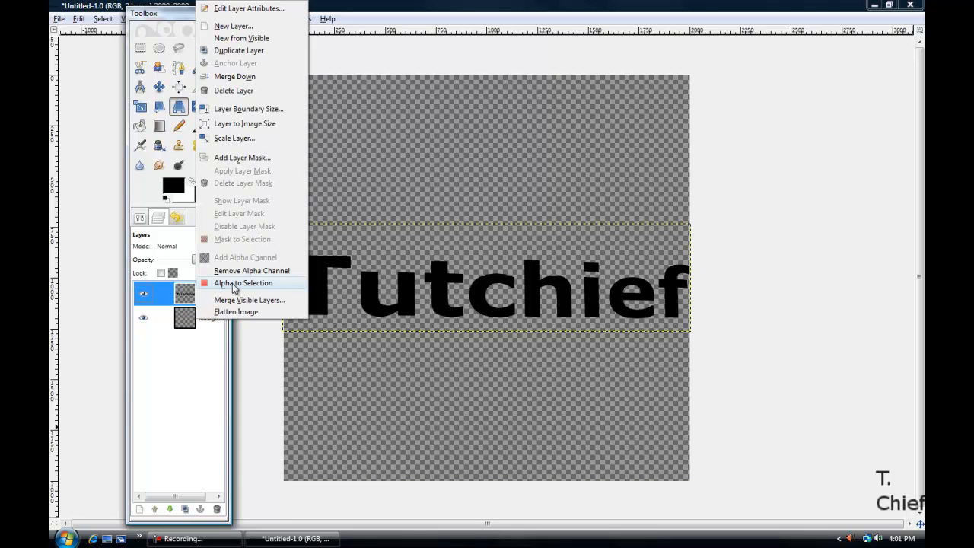
left_click(233, 283)
left_click(103, 19)
left_click(120, 162)
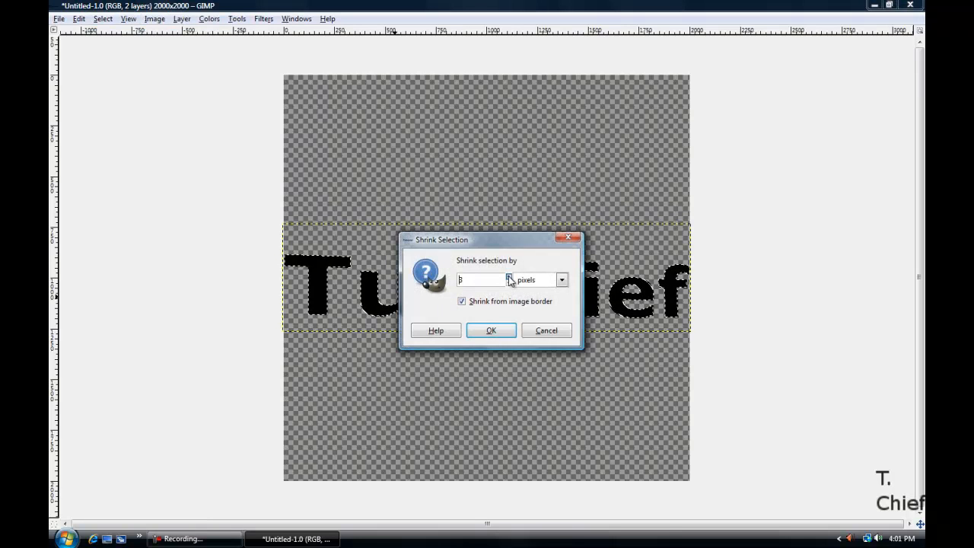
left_click(491, 332)
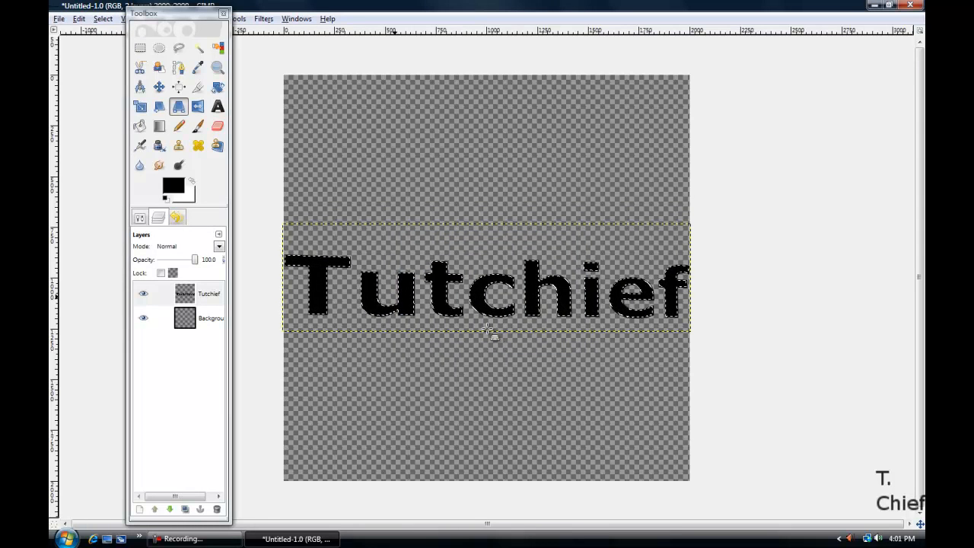
Set up the Blend tool with the Golden gradient
left_click(159, 127)
left_click(140, 218)
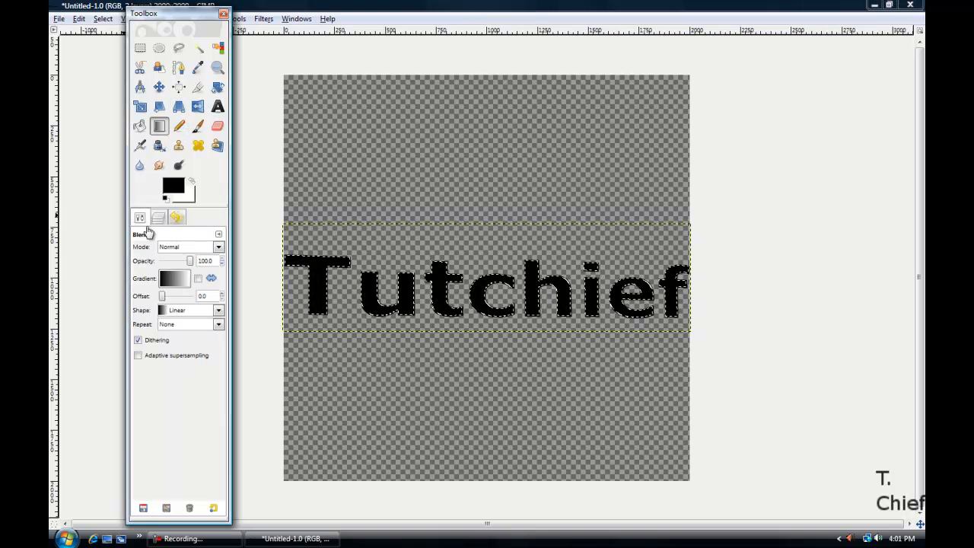
left_click(174, 283)
scroll(261, 321, "down", 5)
scroll(190, 366, "down", 4)
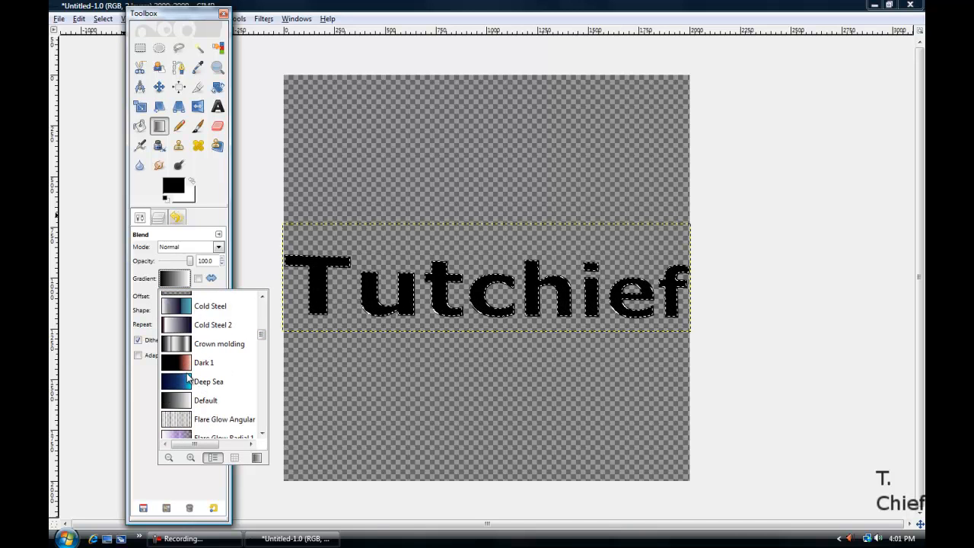
scroll(188, 377, "down", 1)
scroll(188, 372, "down", 2)
scroll(188, 378, "down", 3)
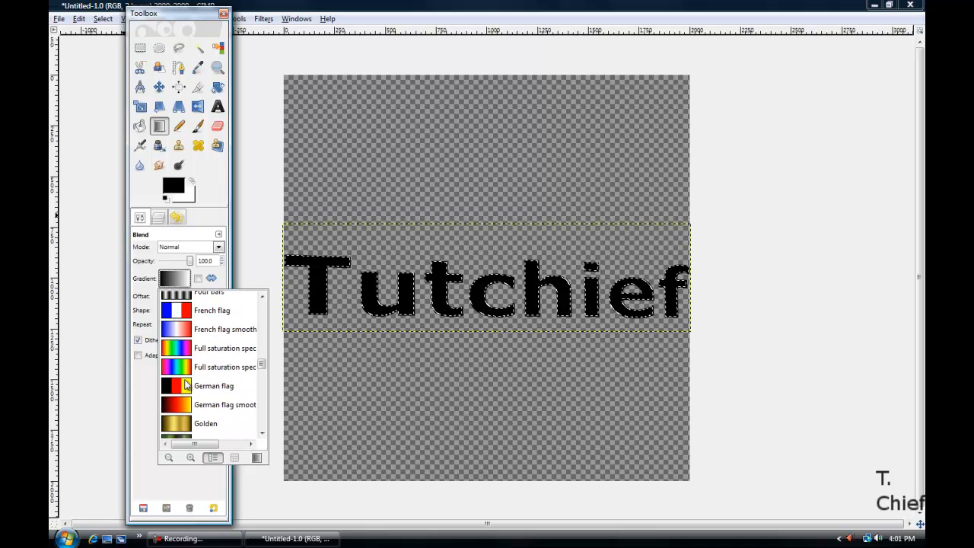
left_click(181, 424)
Fill the selected lettering with the gradient, running vertically from its lower to its upper layer edge, and clear the selection
left_click_drag(439, 227, 443, 331)
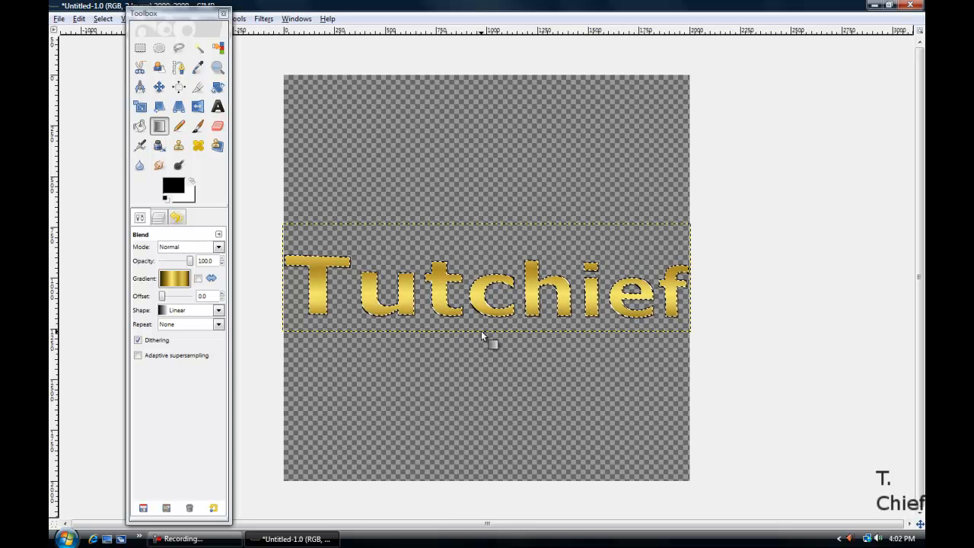
left_click_drag(481, 330, 481, 221)
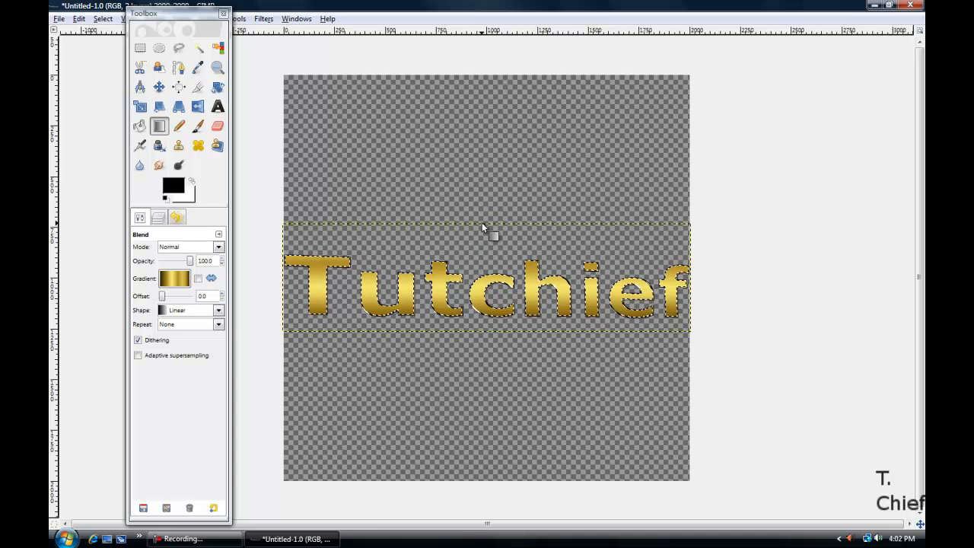
left_click(104, 19)
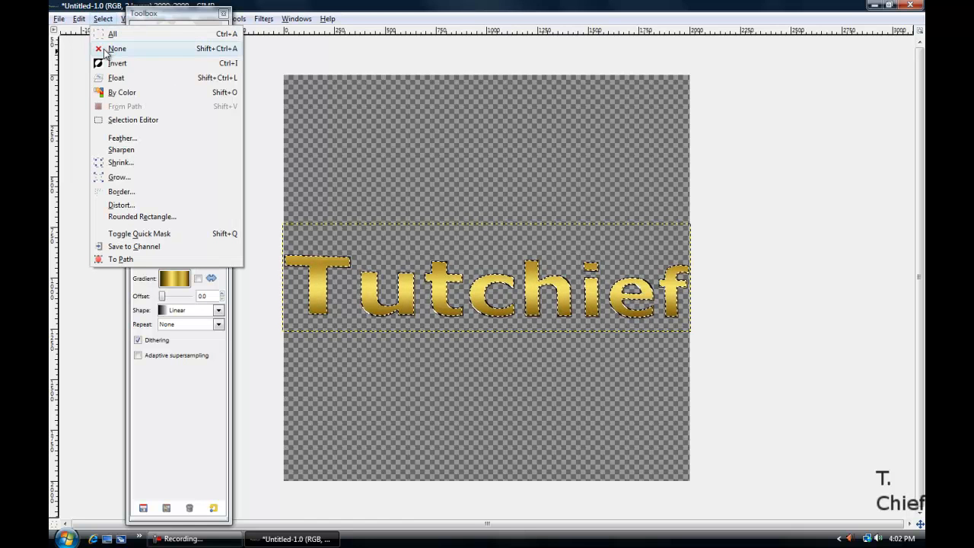
left_click(104, 48)
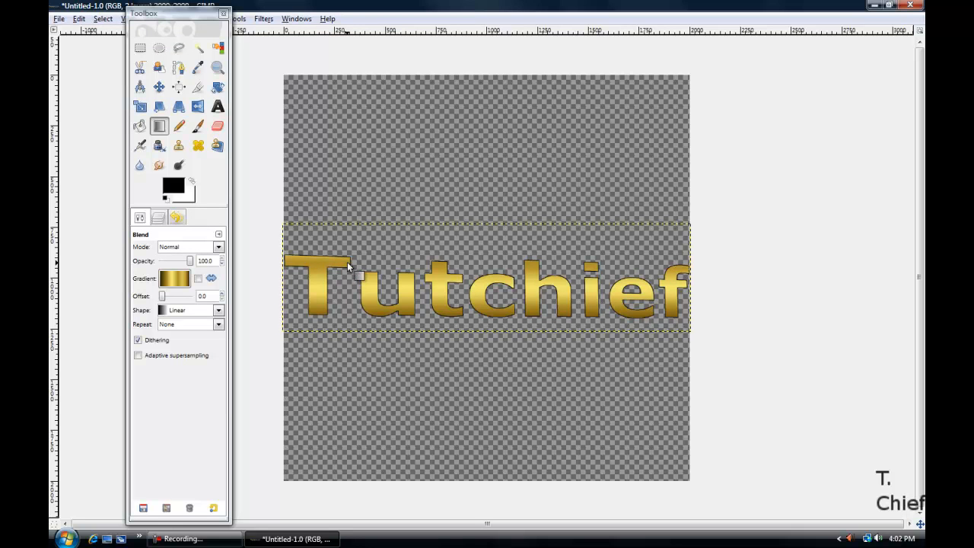
Select the gold Tutchief lettering from its layer's alpha and shrink the selection by 3 pixels
left_click(158, 218)
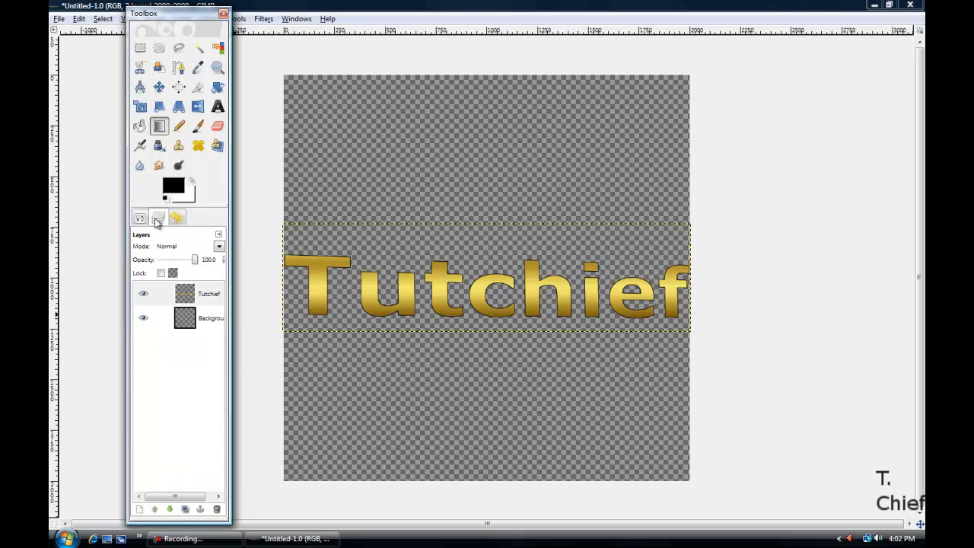
left_click(204, 294)
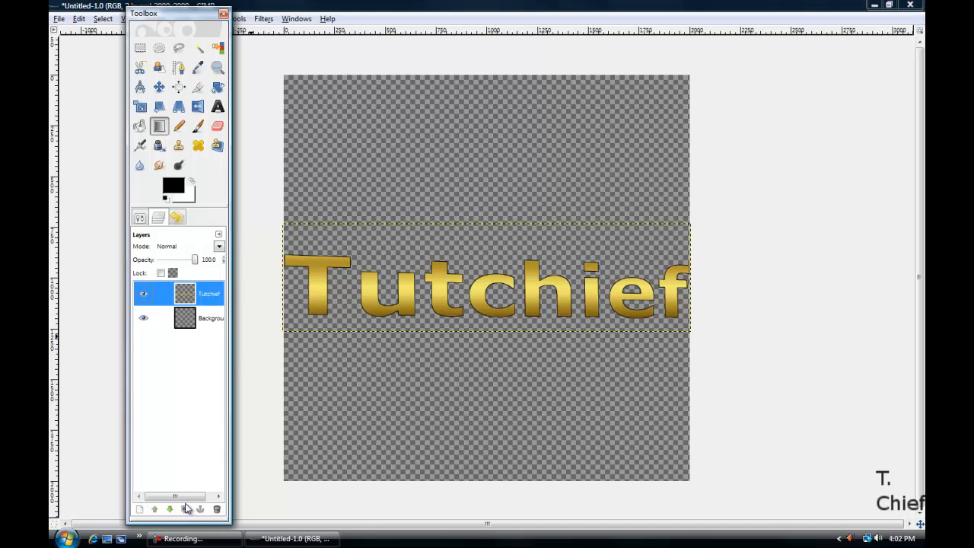
left_click(100, 18)
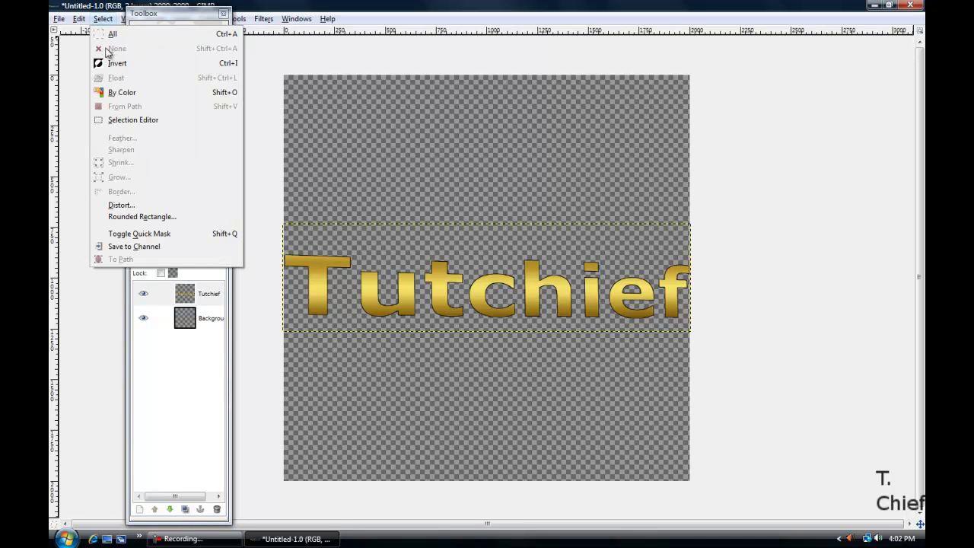
left_click(212, 434)
right_click(196, 294)
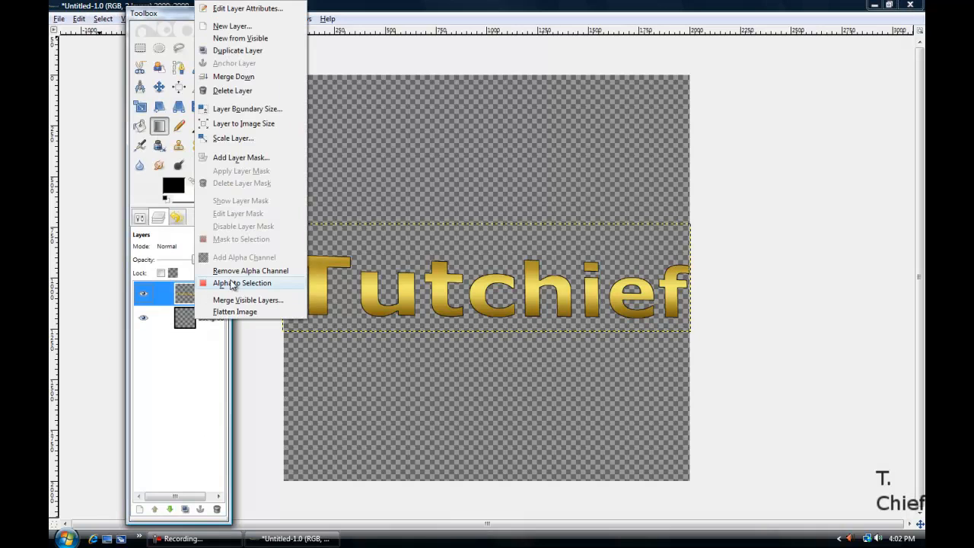
left_click(231, 283)
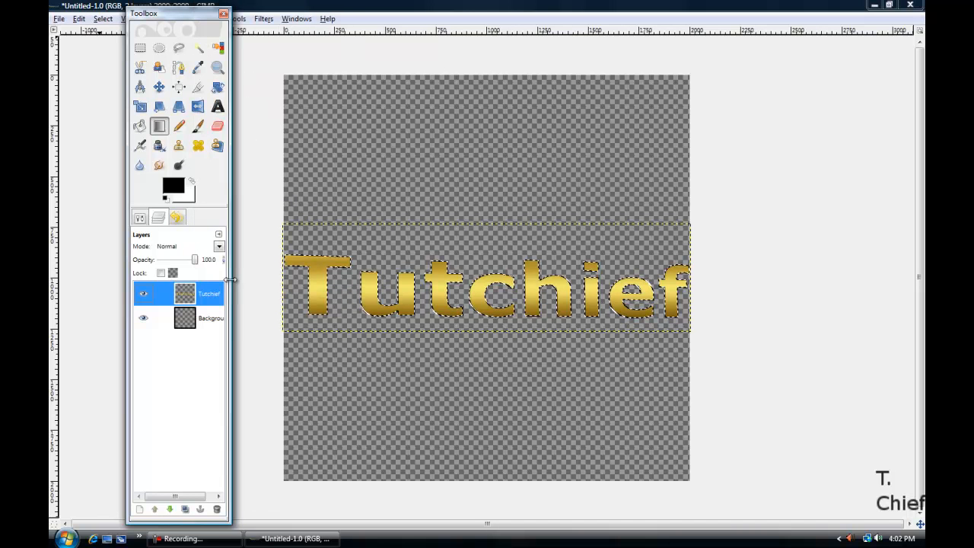
left_click(102, 19)
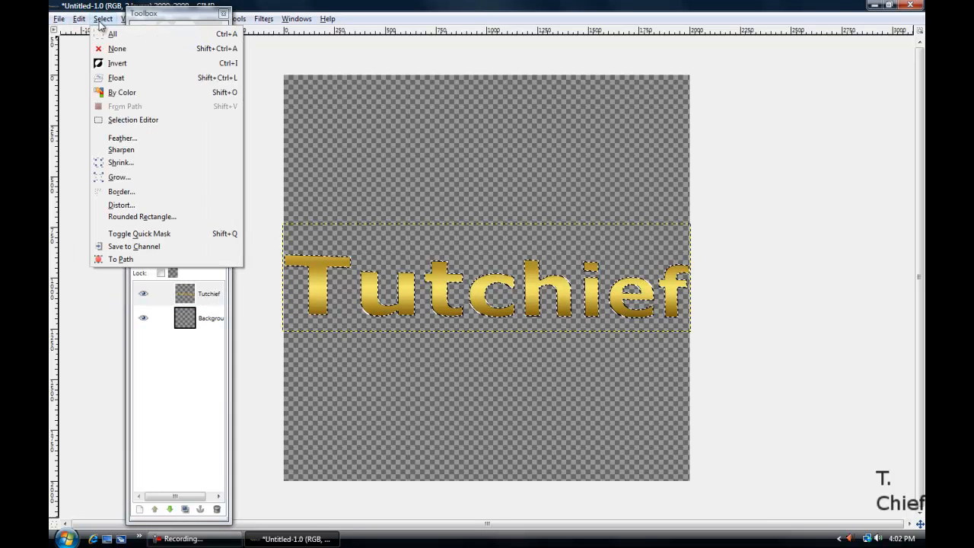
left_click(125, 167)
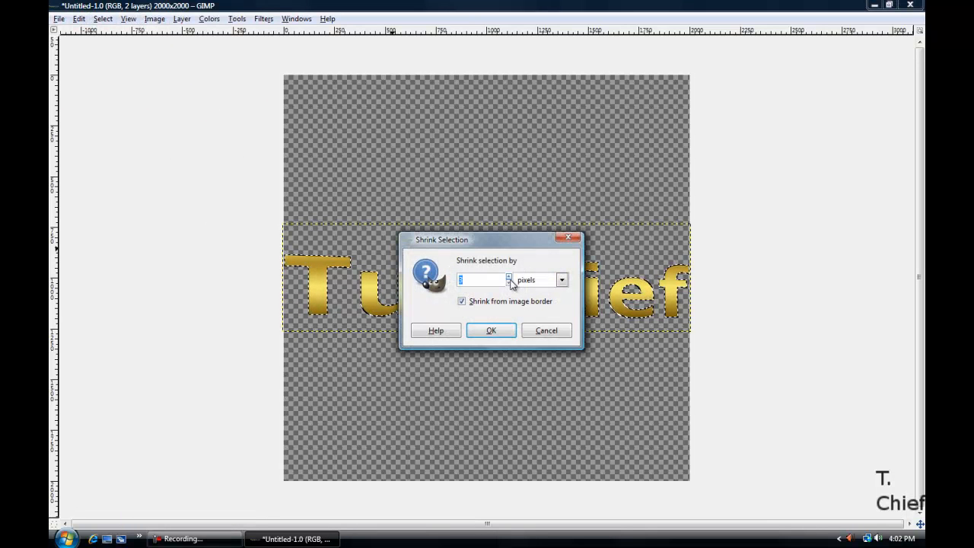
left_click(485, 327)
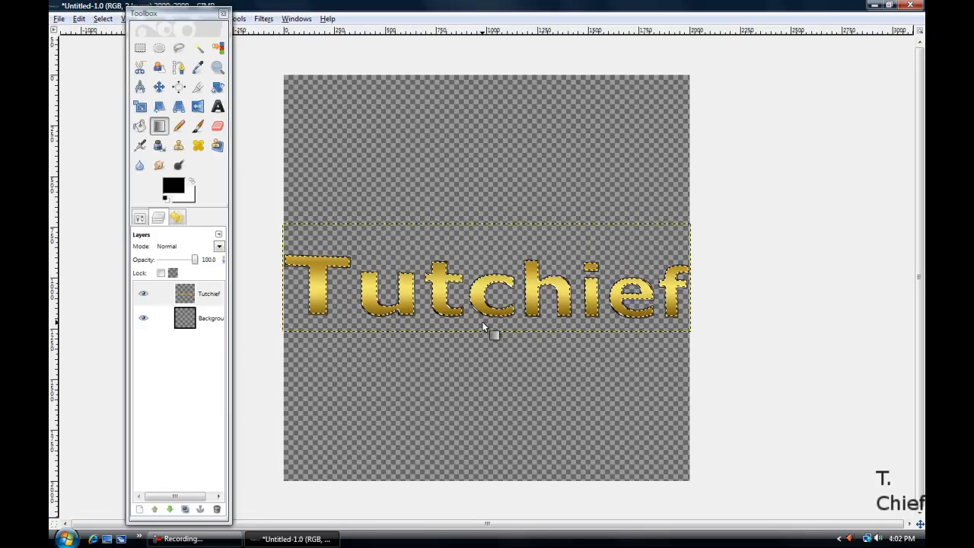
left_click(104, 20)
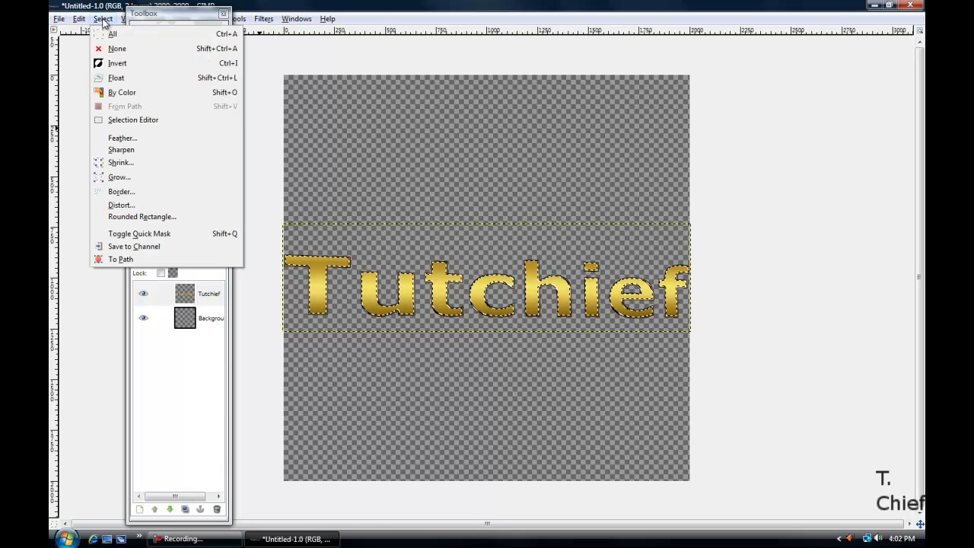
left_click(138, 161)
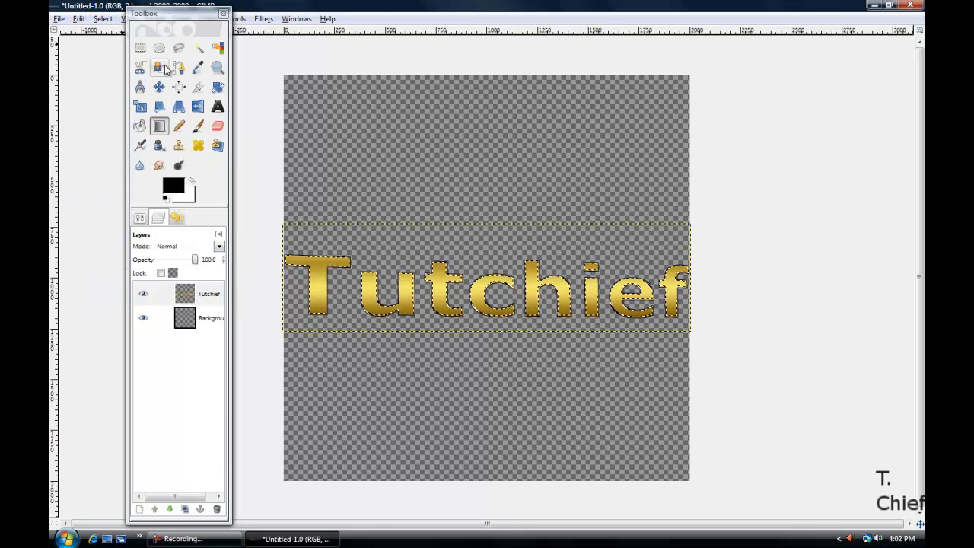
left_click(177, 216)
left_click(183, 450)
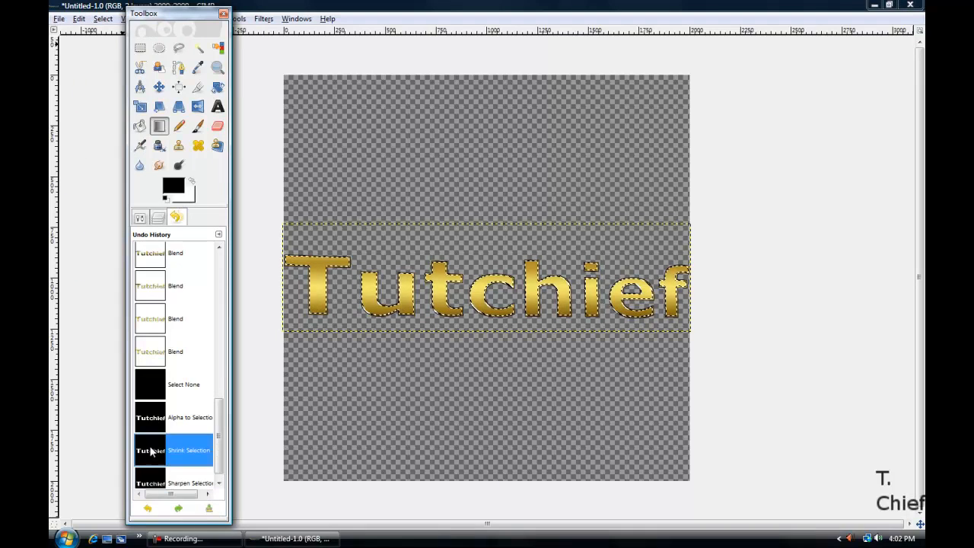
Shrink the lettering selection by 5 pixels and shrink it once more to leave a narrow inner outline
left_click(102, 18)
mouse_move(121, 23)
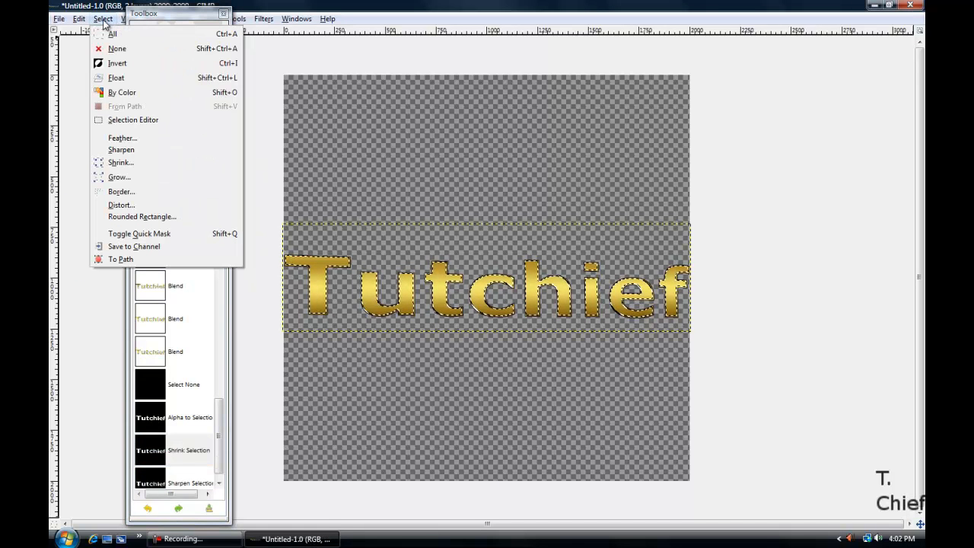
left_click(139, 161)
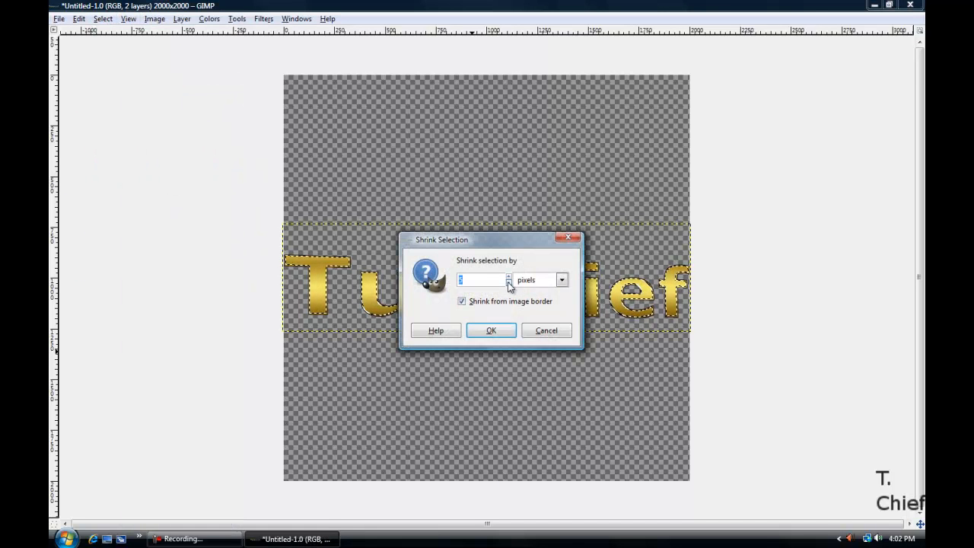
left_click(503, 329)
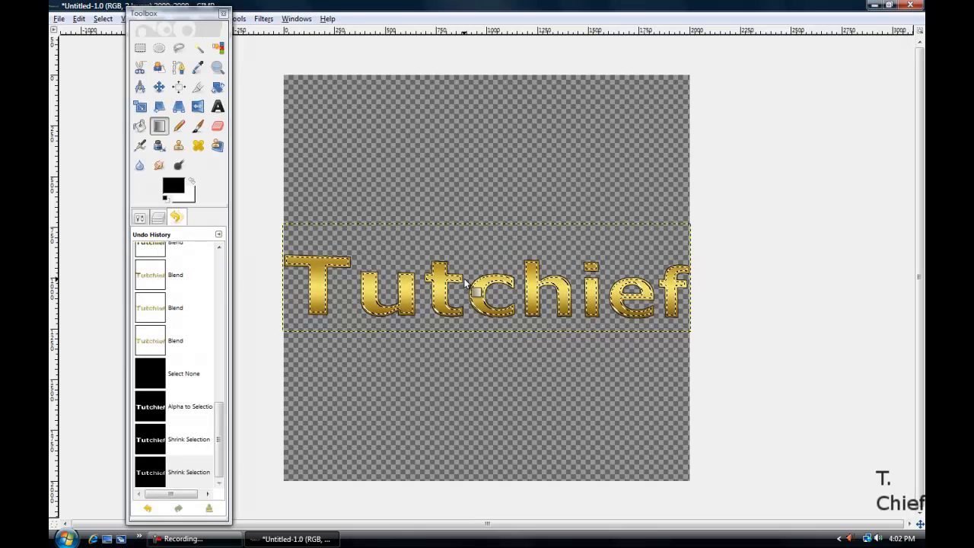
left_click(102, 19)
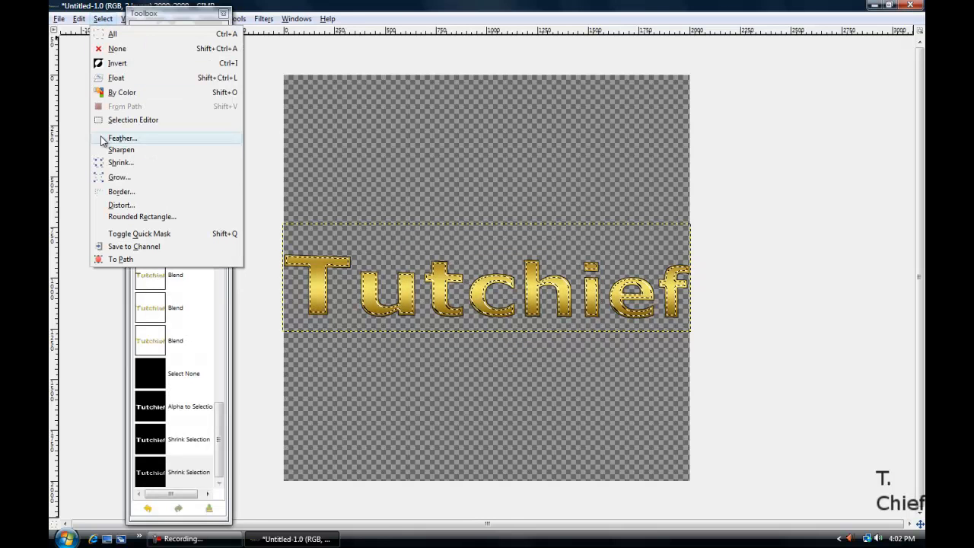
left_click(121, 162)
left_click(482, 331)
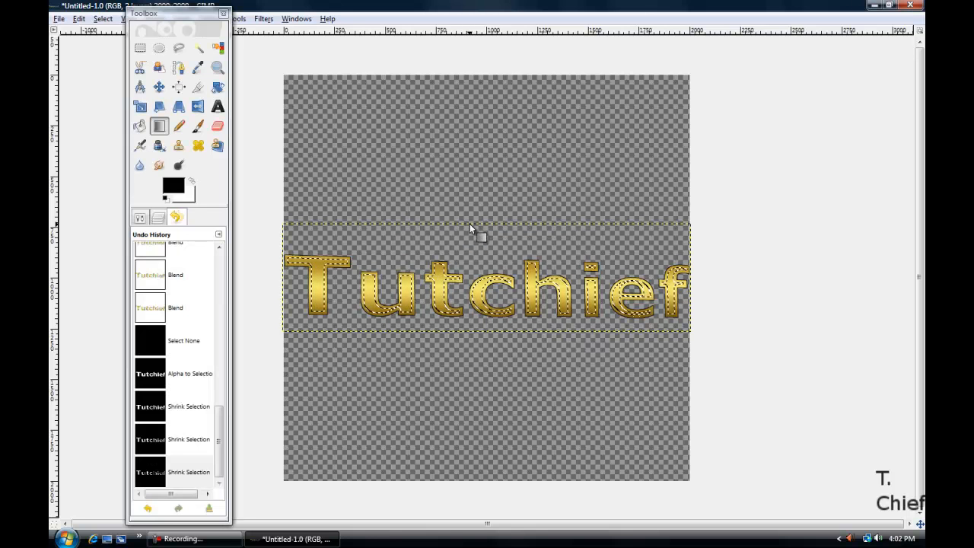
Fill the narrow inner lettering selection with the Golden gradient, running vertically from its upper to its lower layer edge, and clear the selection
left_click_drag(469, 224, 471, 331)
left_click(103, 18)
left_click(110, 49)
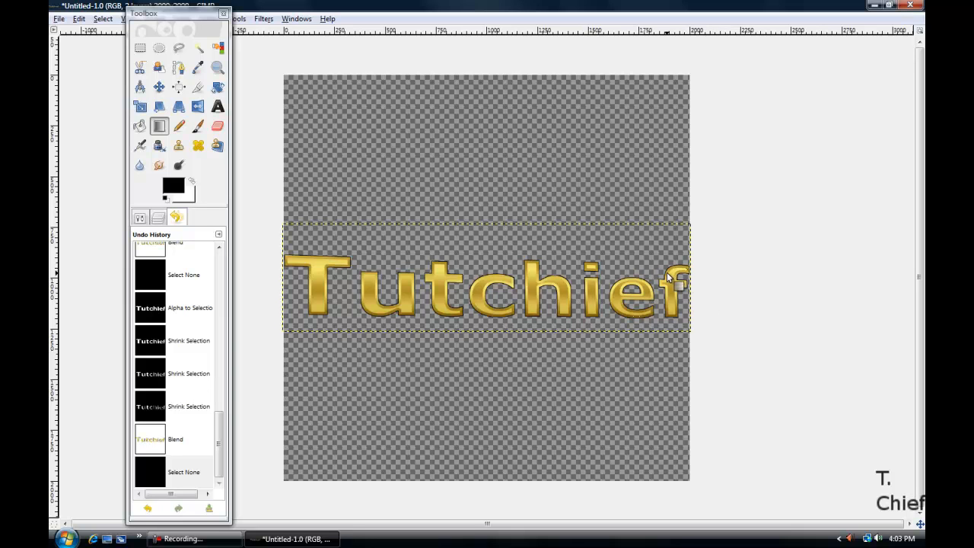
Draw an elliptical selection about 2346 x 348 pixels across the upper half of the lettering
left_click(159, 217)
left_click(159, 47)
left_click_drag(280, 223, 738, 294)
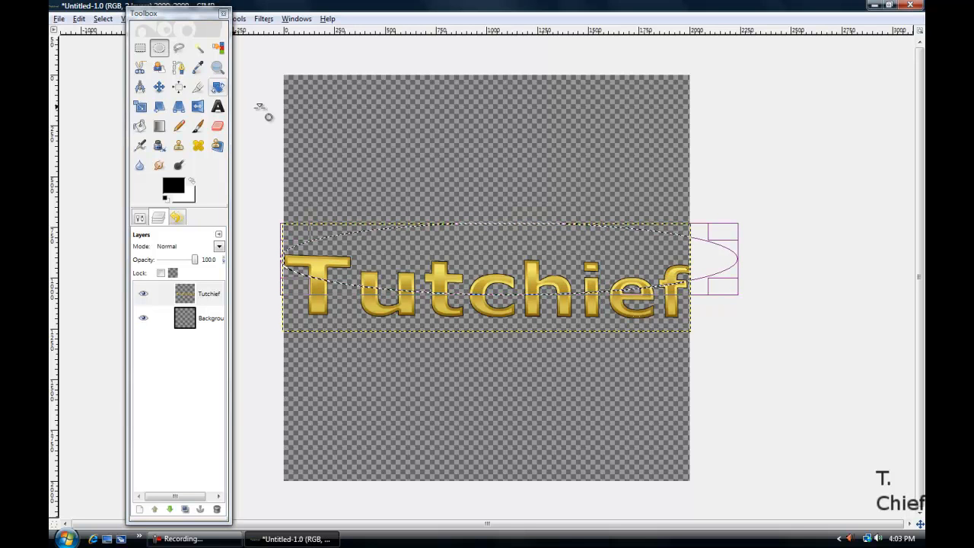
mouse_move(744, 296)
left_mouse_down()
mouse_move(761, 295)
mouse_move(754, 286)
left_mouse_up()
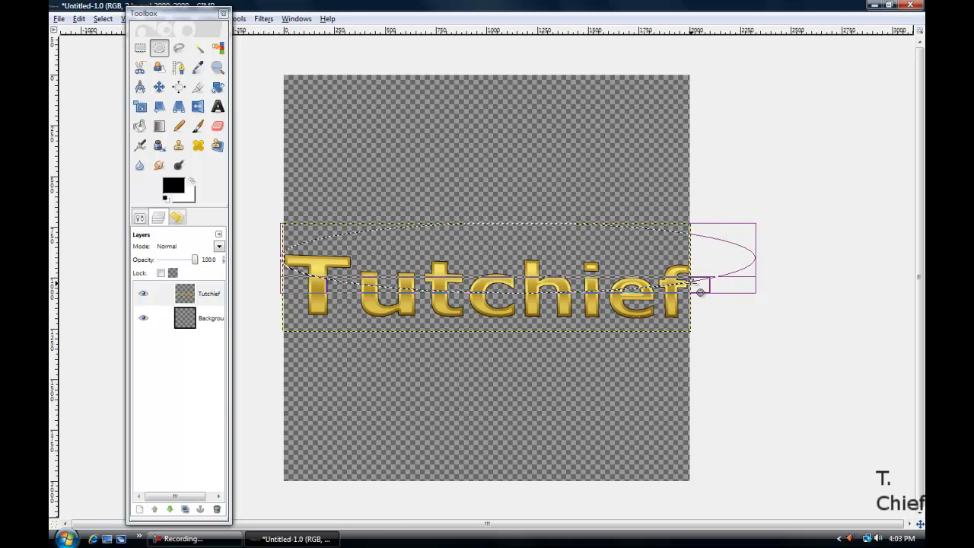
left_click(147, 219)
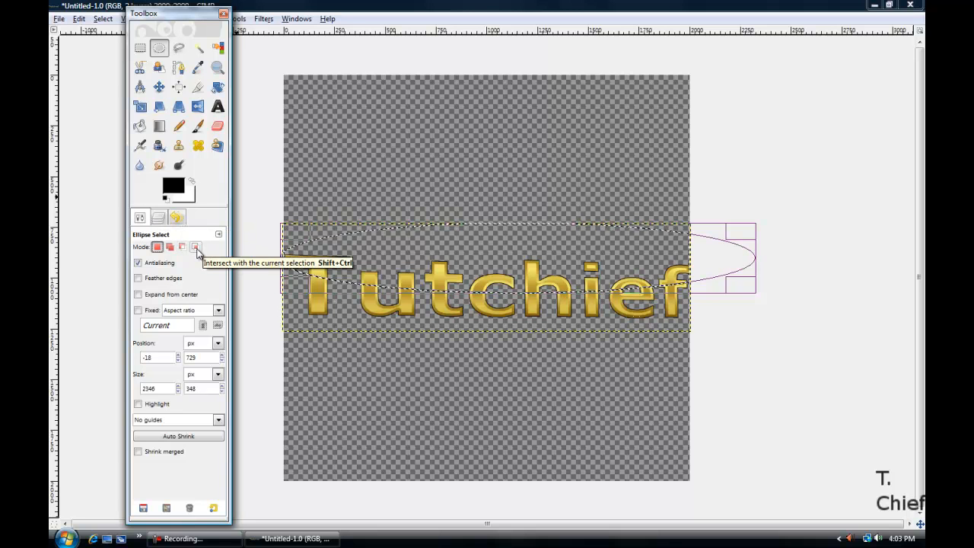
left_click(195, 248)
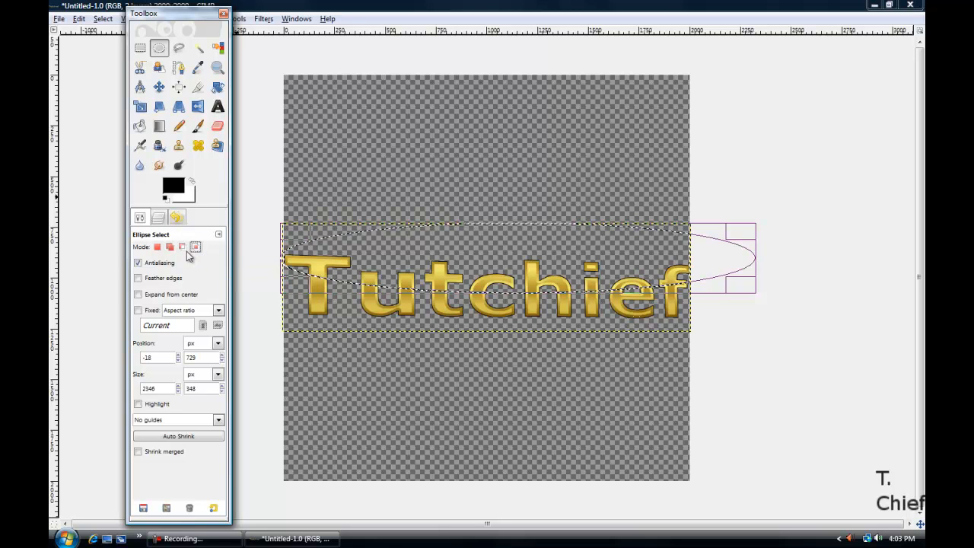
left_click(158, 251)
Add the Layers tab back to the toolbox dock
left_click_drag(159, 218, 186, 292)
right_click(185, 294)
left_click(157, 202)
left_click(246, 198)
left_click(219, 239)
mouse_move(172, 260)
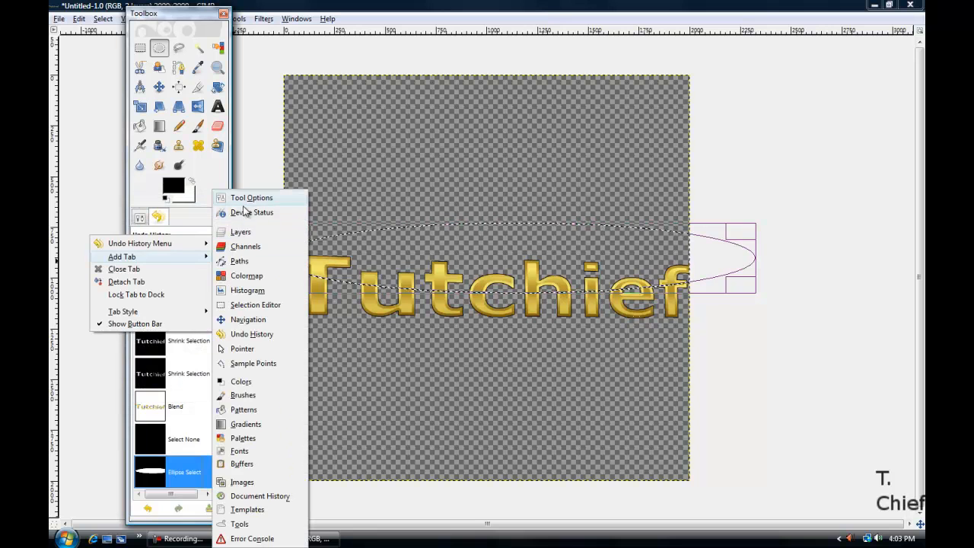
left_click(240, 231)
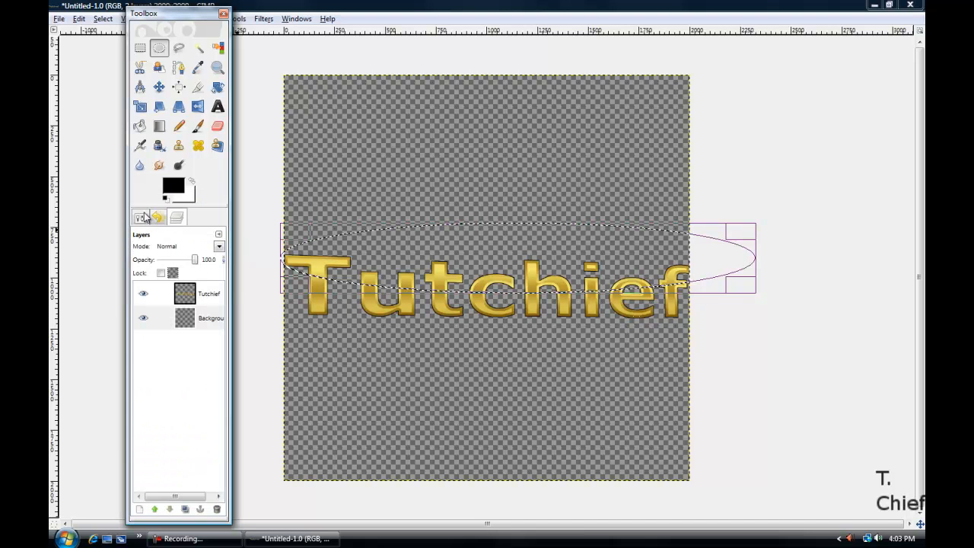
left_click(219, 239)
mouse_move(187, 259)
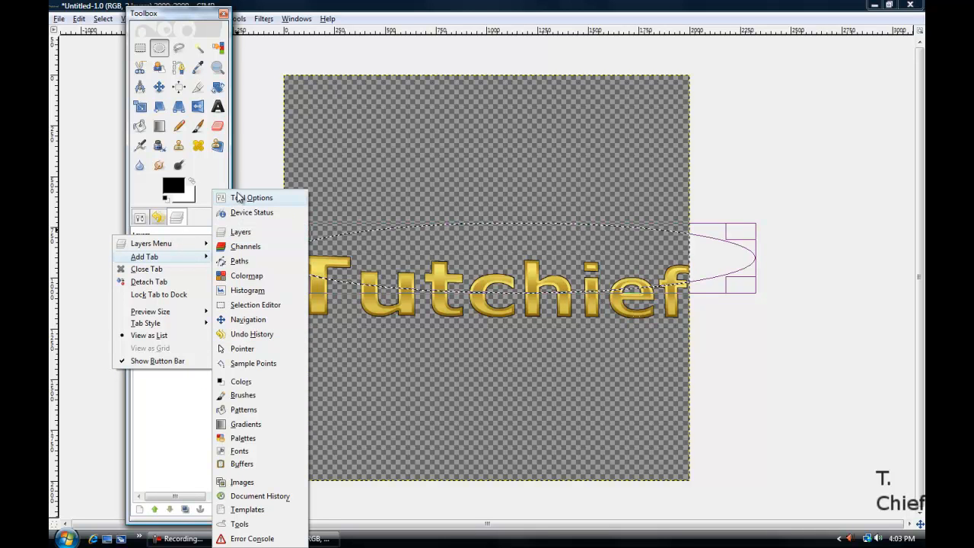
left_click(199, 219)
left_click(158, 218)
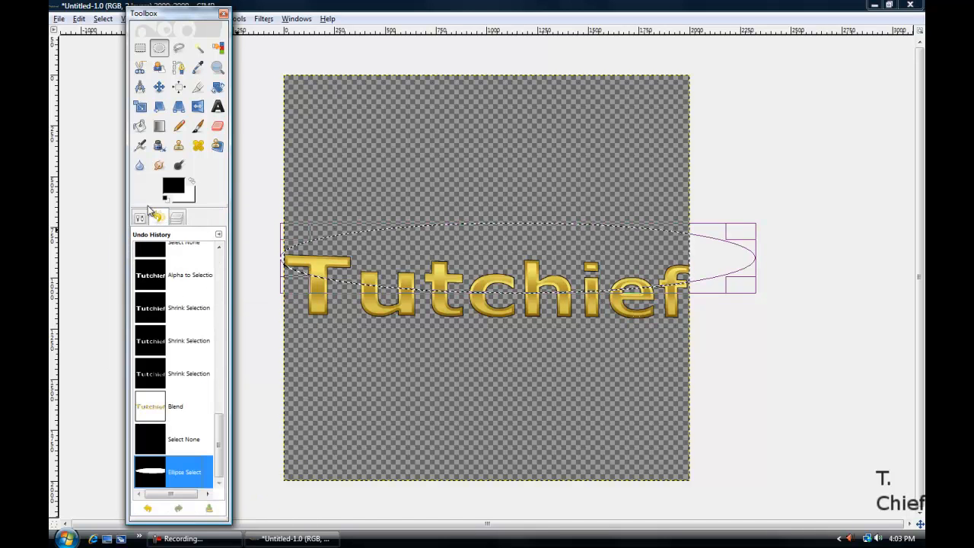
left_click(177, 218)
left_click(142, 219)
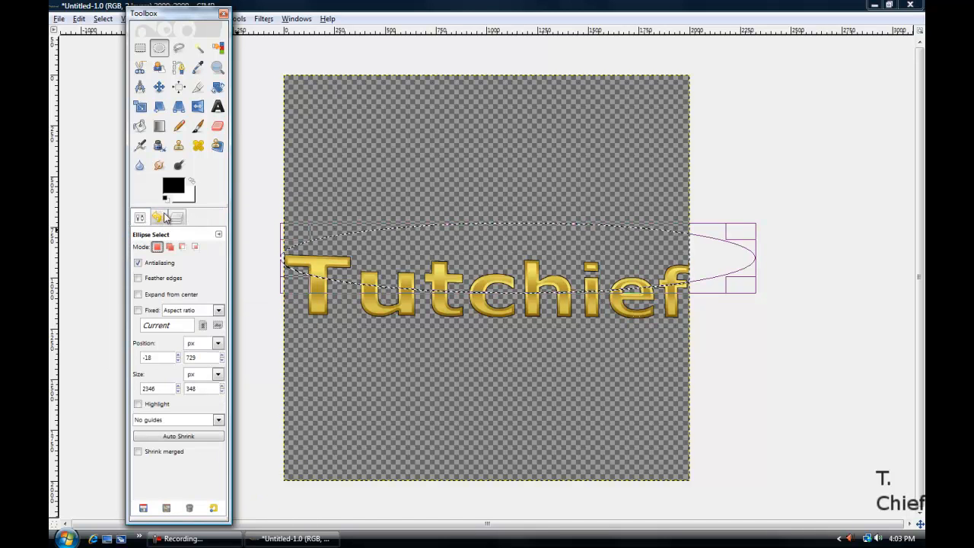
left_click(159, 218)
Select the Tutchief lettering from its layer's alpha and draw an ellipse about 2403 x 393 pixels across its upper half
left_click(178, 218)
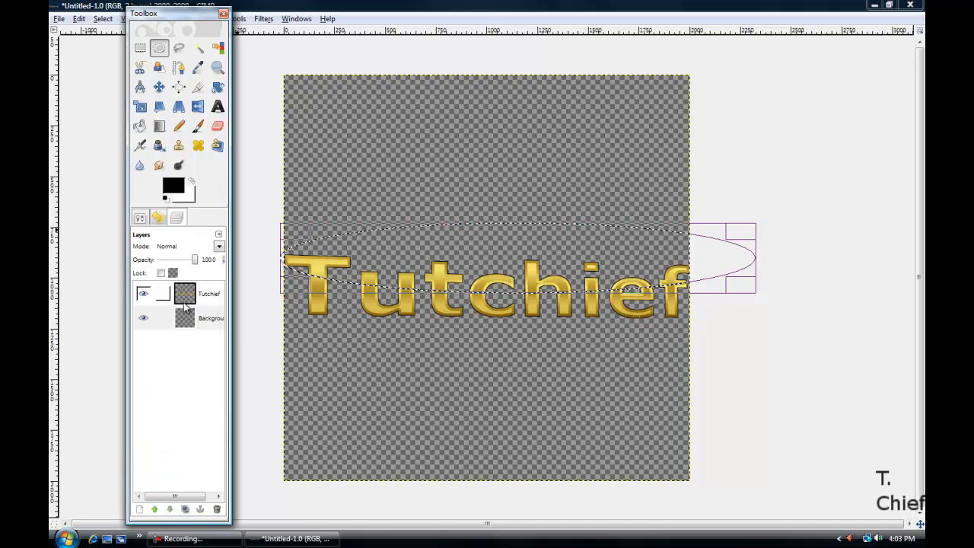
right_click(185, 304)
left_click(228, 281)
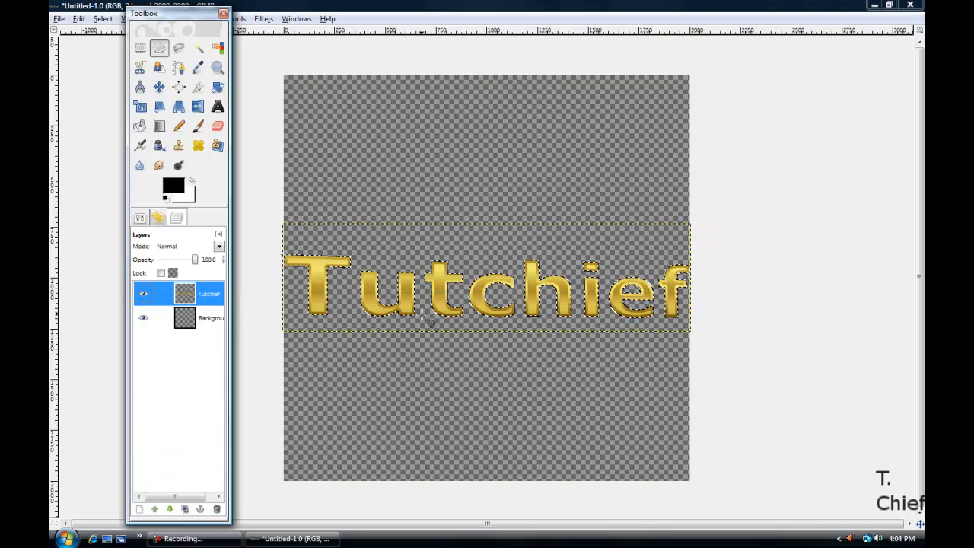
left_click(732, 297)
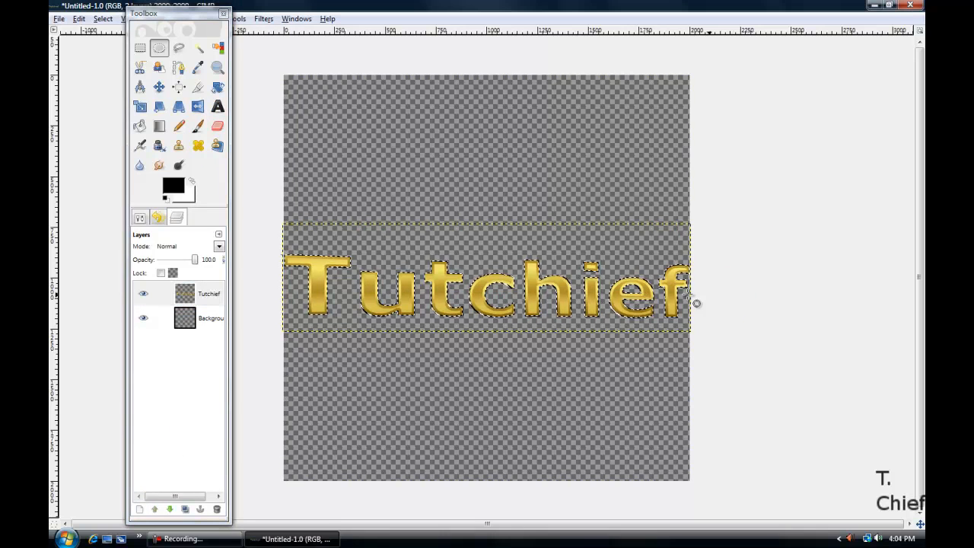
left_click_drag(276, 250, 251, 215)
left_click_drag(719, 288, 724, 289)
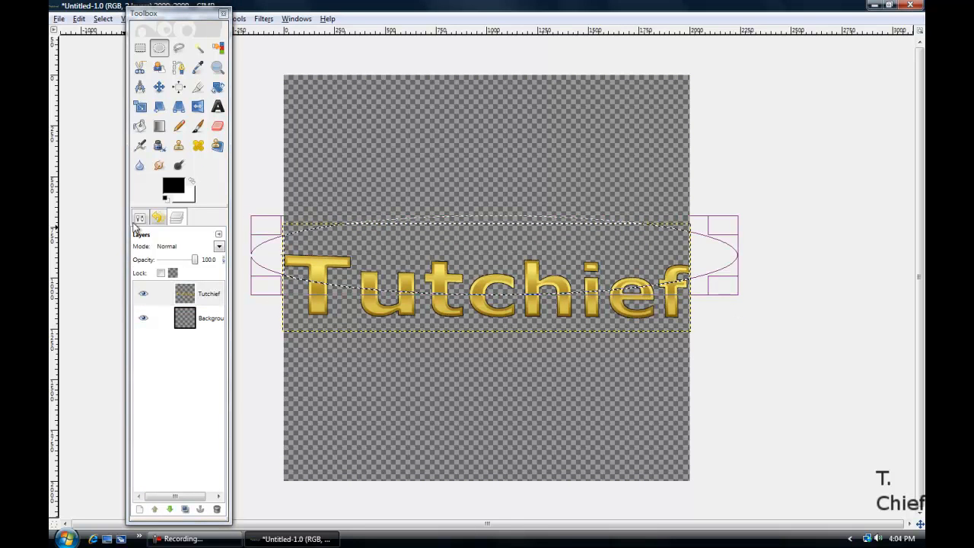
Set Ellipse Select to intersect with the current selection and select the Tutchief lettering from its layer's alpha
left_click(139, 218)
left_click(194, 247)
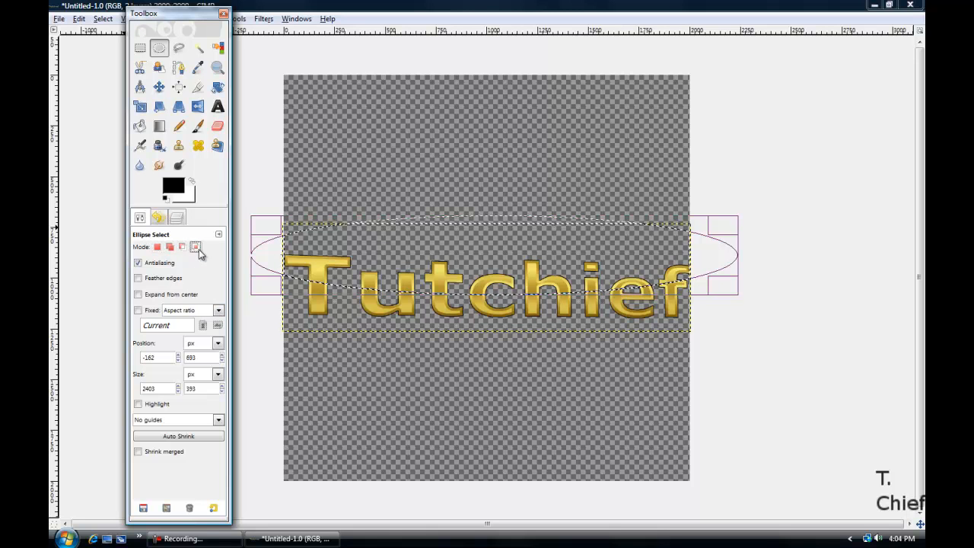
left_click(156, 219)
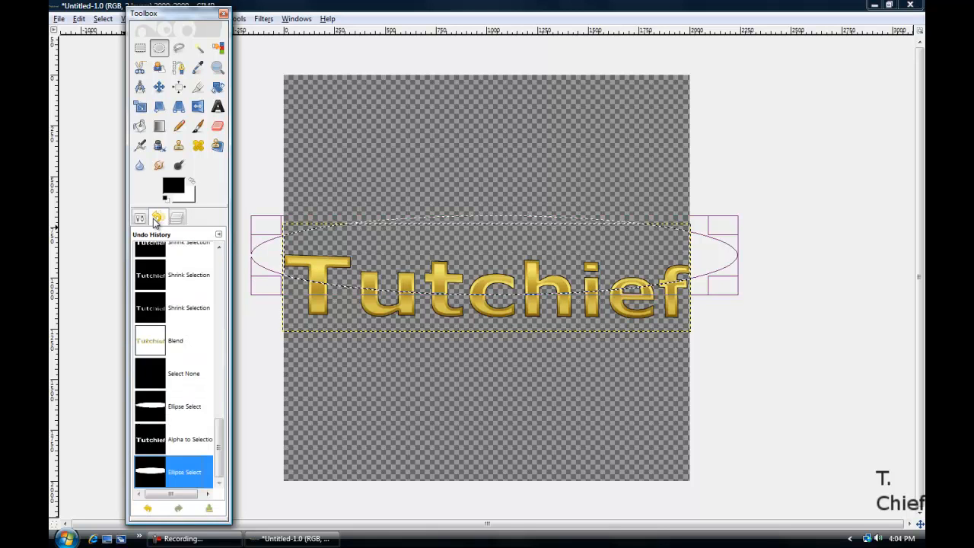
left_click(175, 220)
right_click(196, 293)
left_click(217, 283)
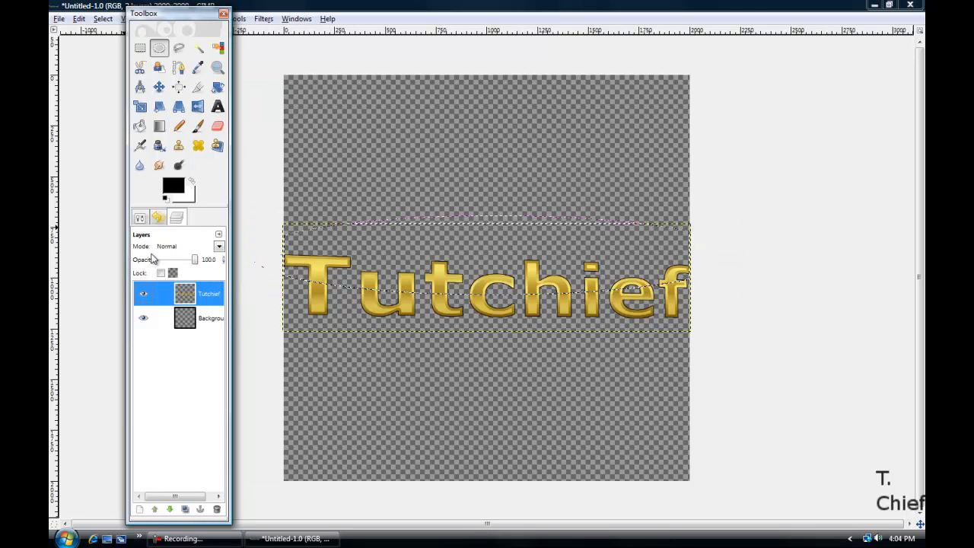
Intersect the lettering selection with an ellipse about 2343 x 390 pixels so only the upper part of the letters is selected
left_click(139, 218)
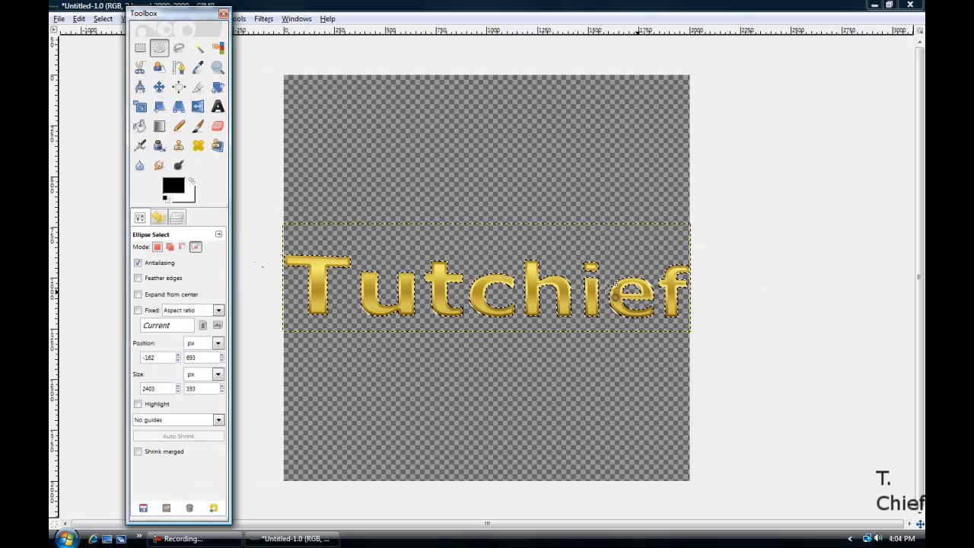
left_click_drag(698, 298, 273, 219)
left_click_drag(695, 303, 704, 299)
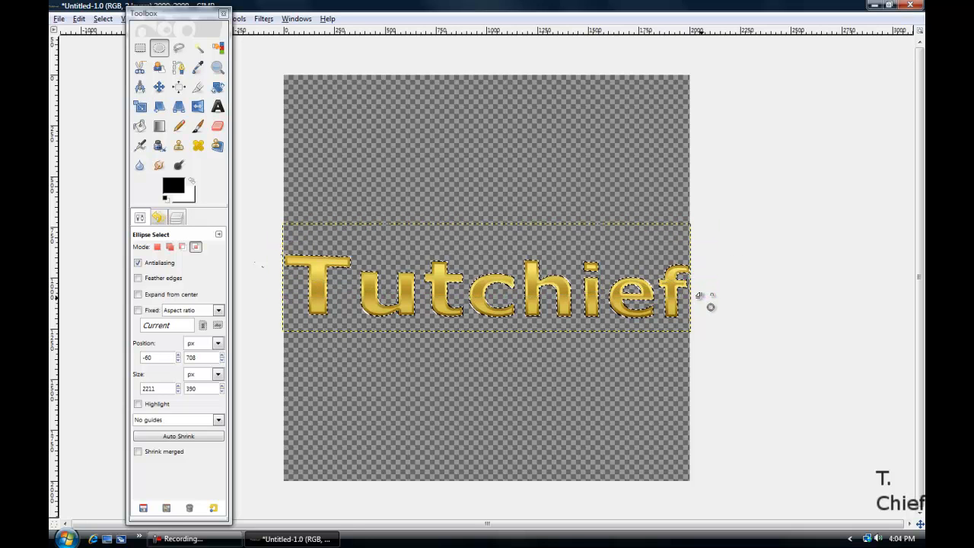
left_click_drag(711, 306, 737, 307)
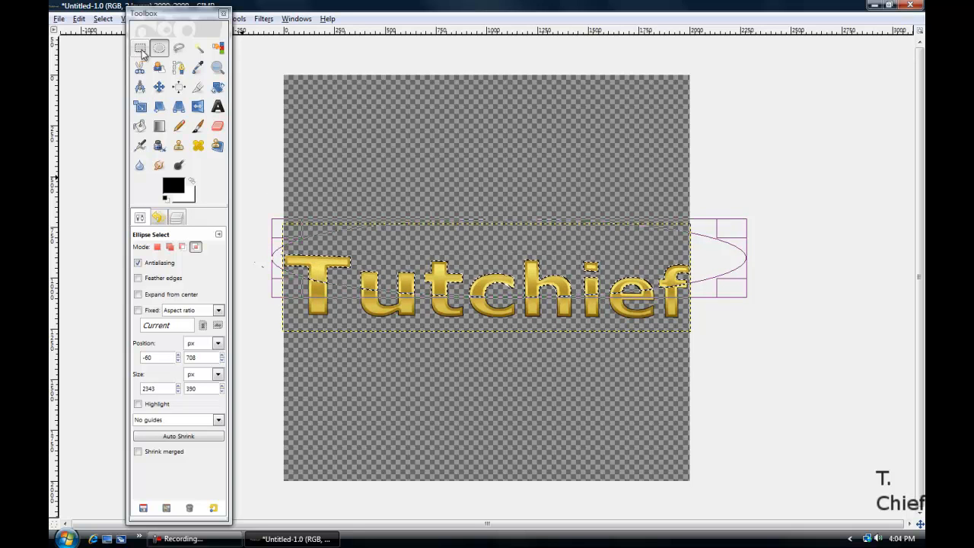
Set up the Blend tool in Overlay mode with the FG to Transparent gradient
left_click(159, 126)
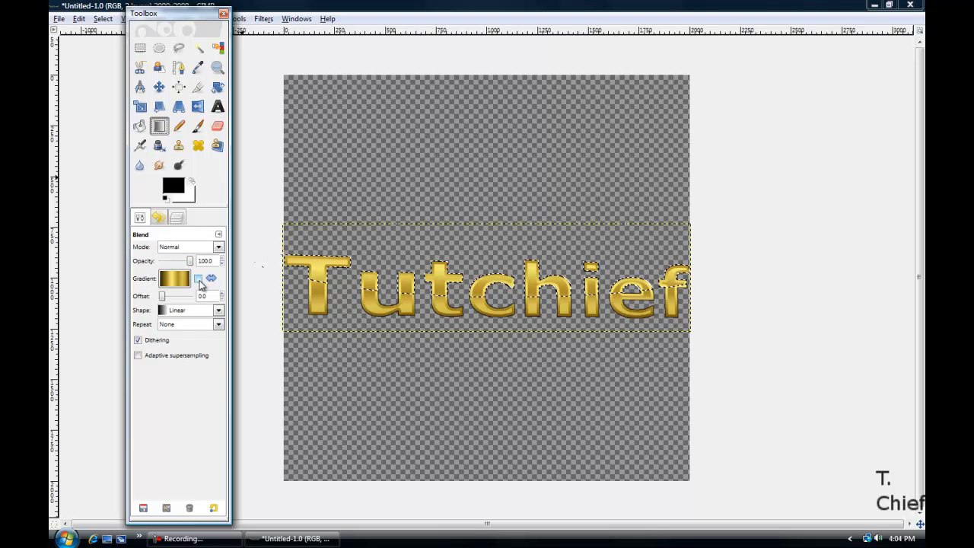
left_click(174, 278)
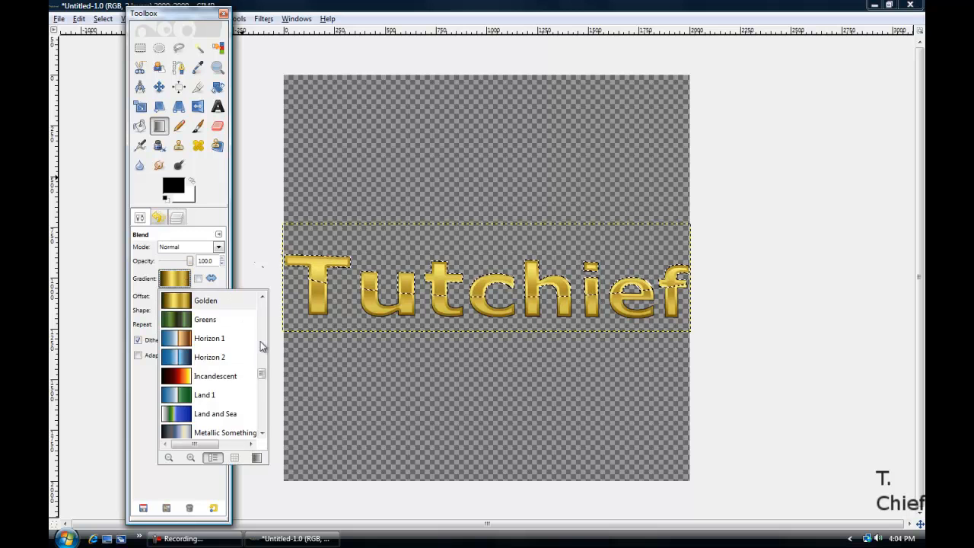
left_click_drag(261, 373, 258, 288)
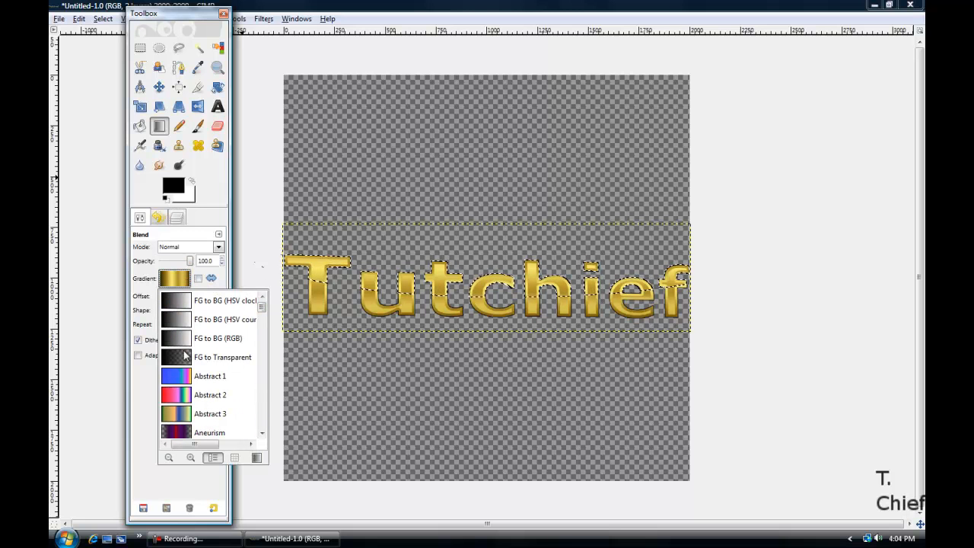
left_click(174, 305)
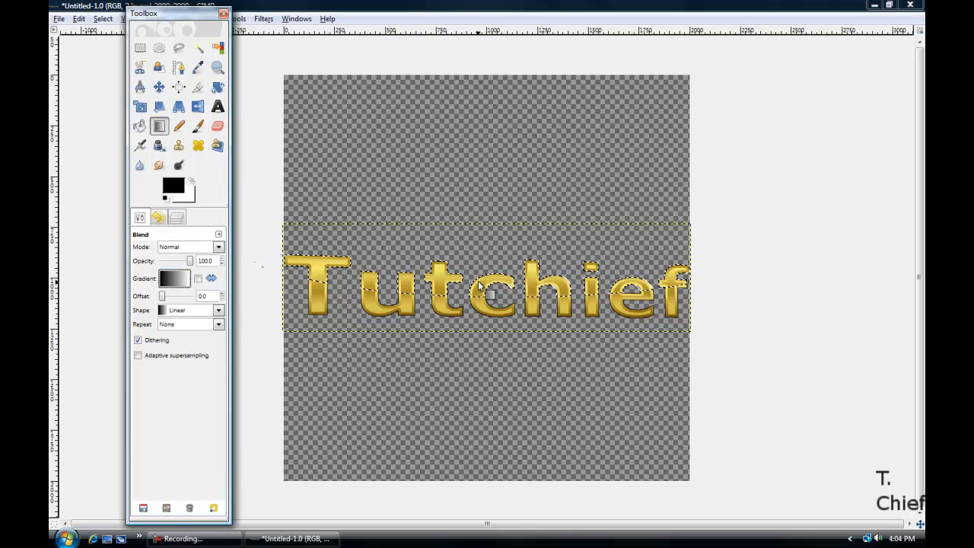
left_click(217, 248)
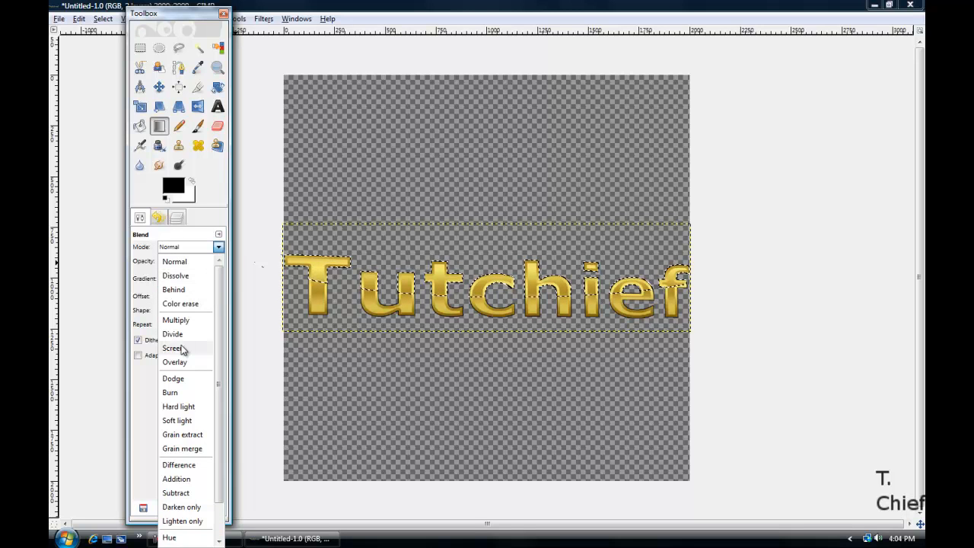
left_click(179, 361)
left_click(175, 281)
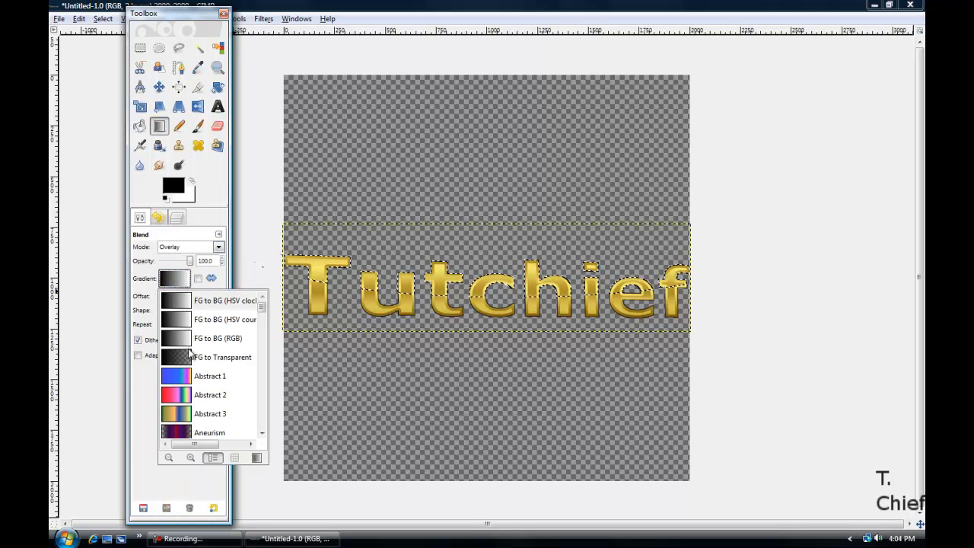
left_click(190, 355)
Set the foreground color to white, ffffff
left_click(181, 189)
left_click_drag(92, 161, 285, 227)
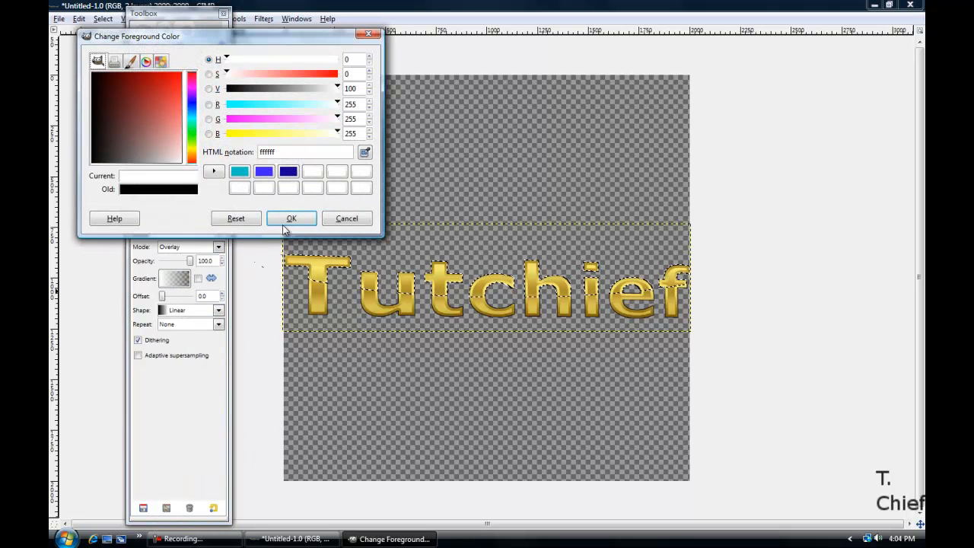
key("Return")
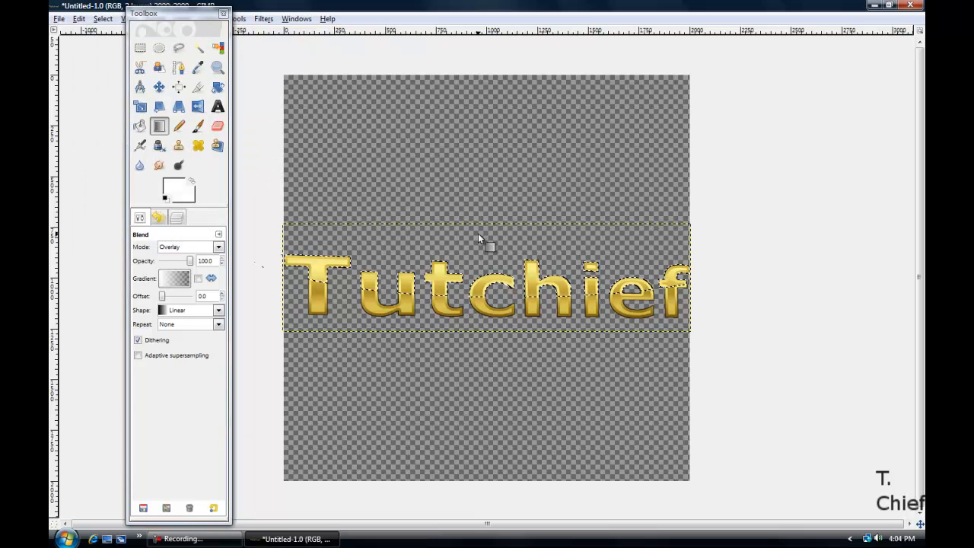
Lower the Blend opacity to 69.6 and undo the last blend on the lettering
left_click_drag(189, 261, 182, 262)
left_click(158, 218)
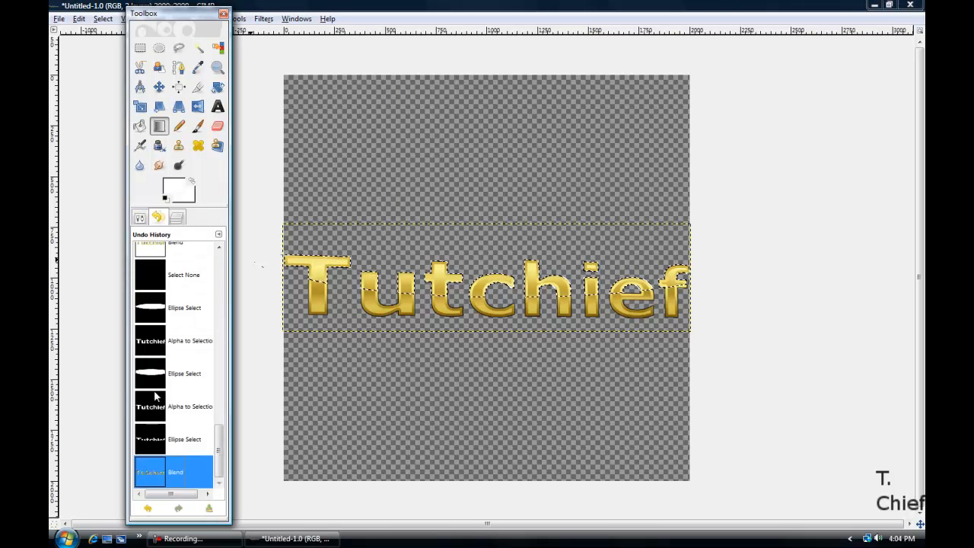
left_click(175, 435)
Fill the upper lettering selection with the white Overlay gradient vertically across the layer at 69.6 opacity and clear the selection
mouse_move(467, 233)
left_mouse_down()
mouse_move(478, 309)
mouse_move(471, 330)
left_mouse_up()
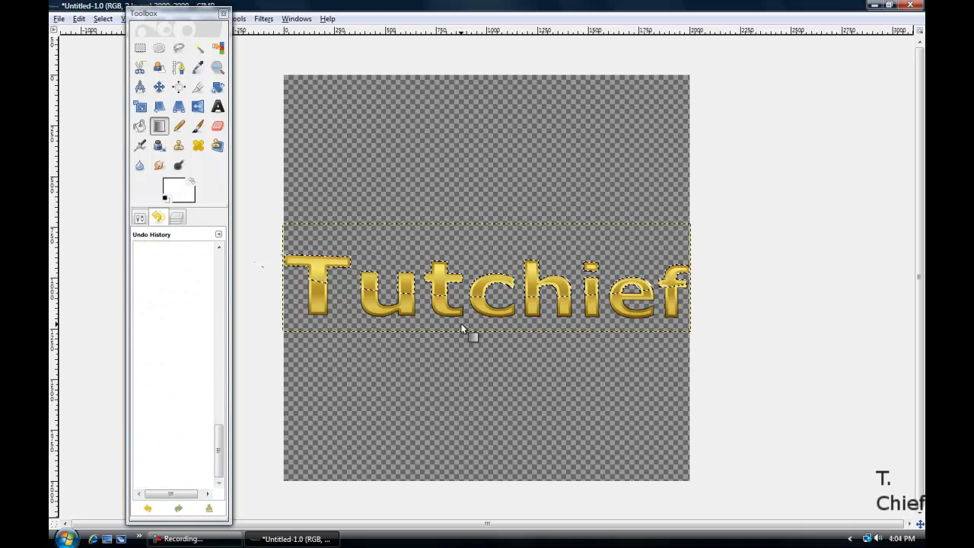
left_click(101, 19)
left_click(117, 47)
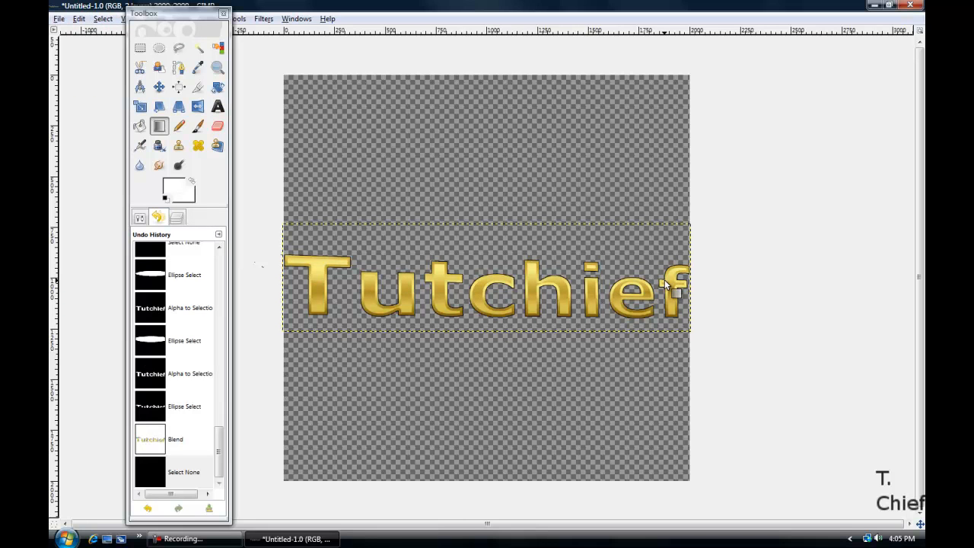
Undo the last blend and the clearing of the selection
left_click(139, 218)
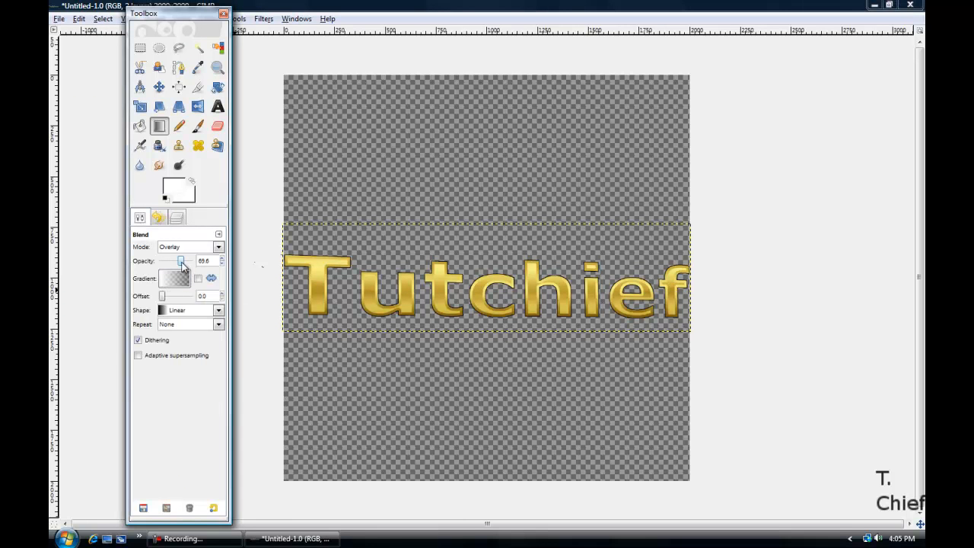
left_click(180, 219)
left_click(163, 218)
left_click(139, 217)
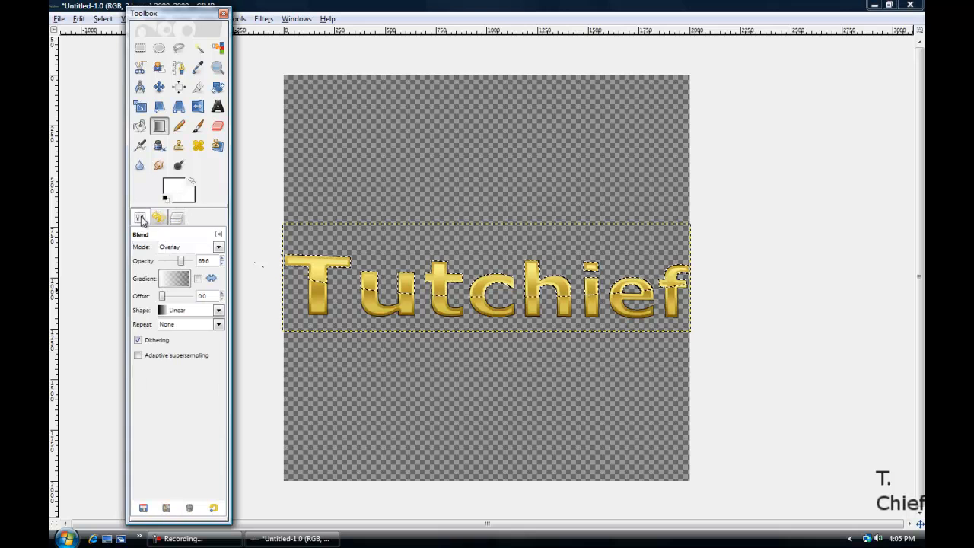
Fill the upper lettering selection with the white Overlay gradient from upper to lower layer edge at 78.3 opacity, and clear the selection
left_click_drag(182, 264, 185, 264)
left_click_drag(479, 222, 475, 332)
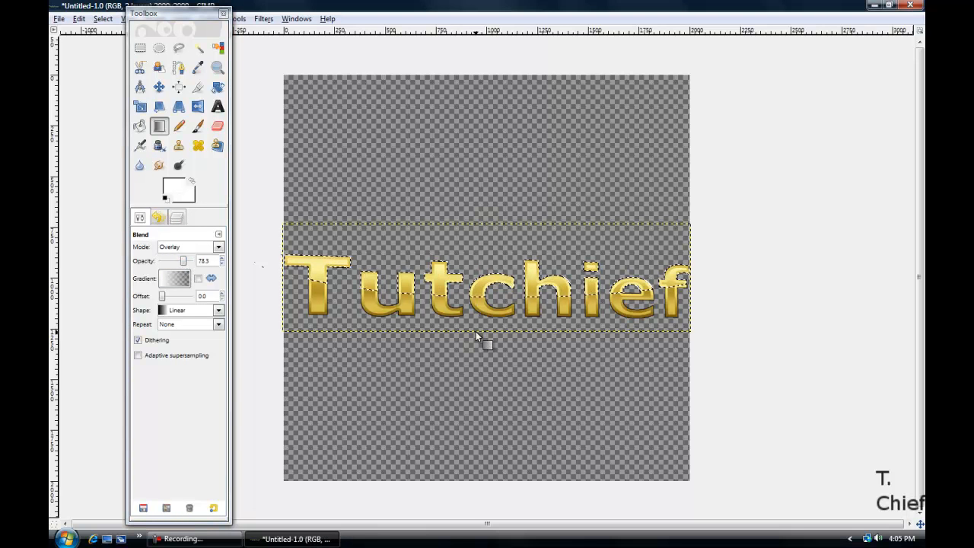
left_click(174, 219)
left_click(103, 19)
left_click(104, 50)
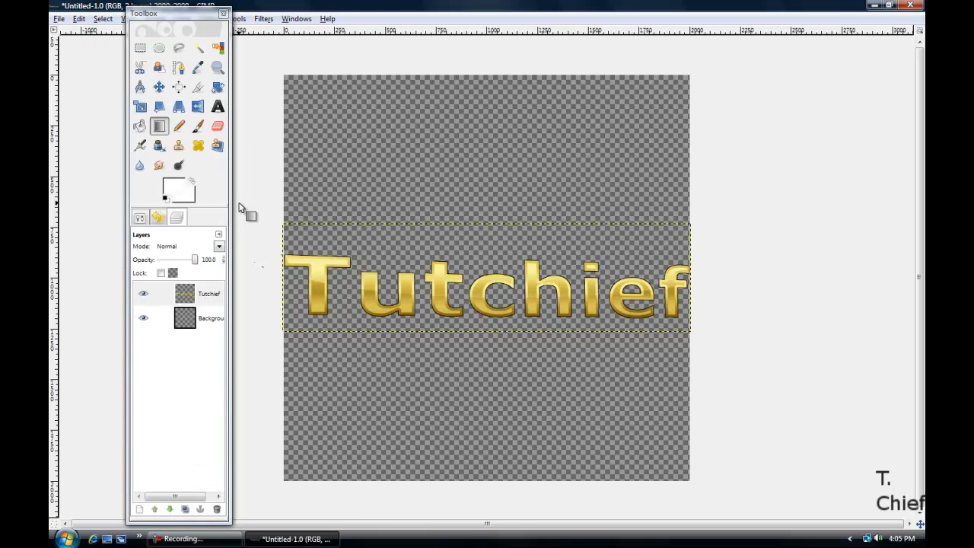
Duplicate the Tutchief layer and select the original directly beneath the new copy
left_click(183, 295)
left_click(187, 514)
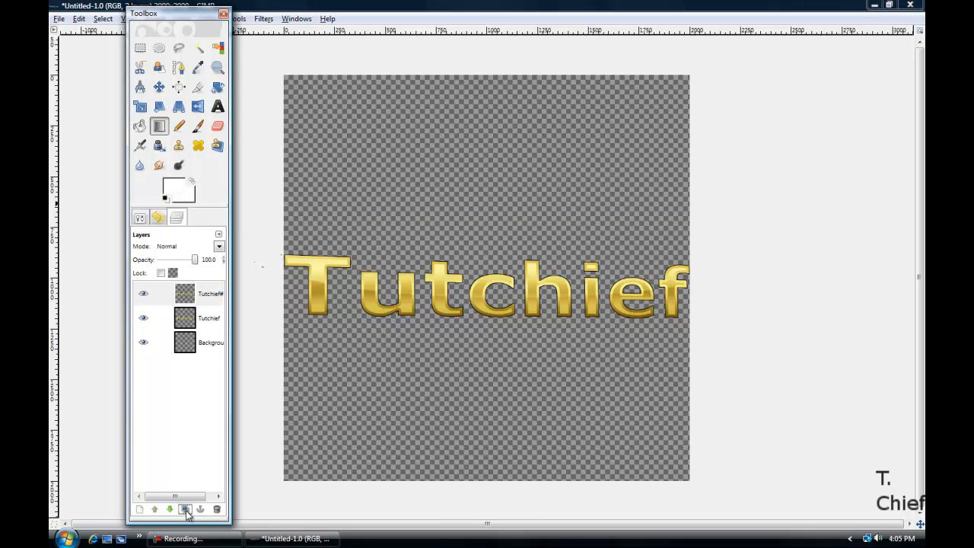
left_click(190, 325)
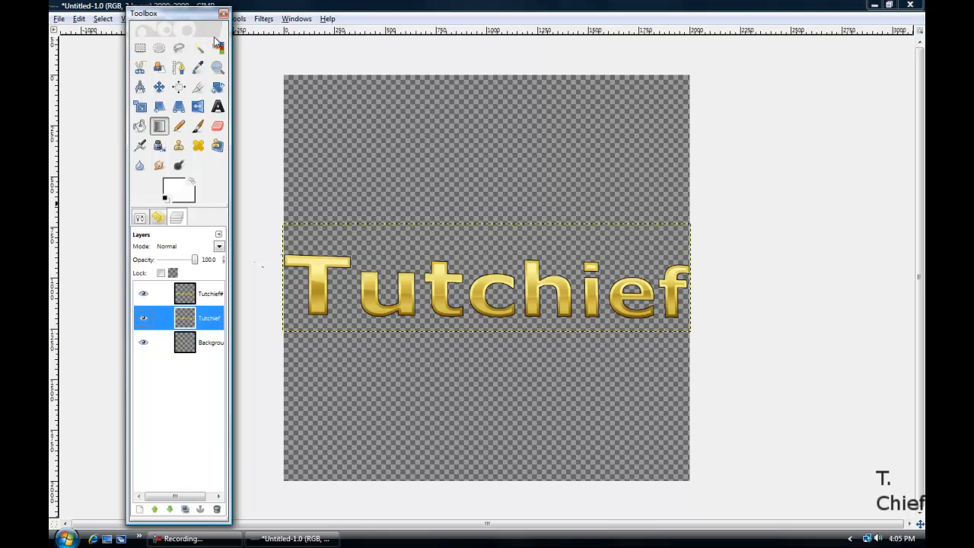
left_click_drag(196, 15, 148, 34)
left_click(144, 318)
left_click(145, 335)
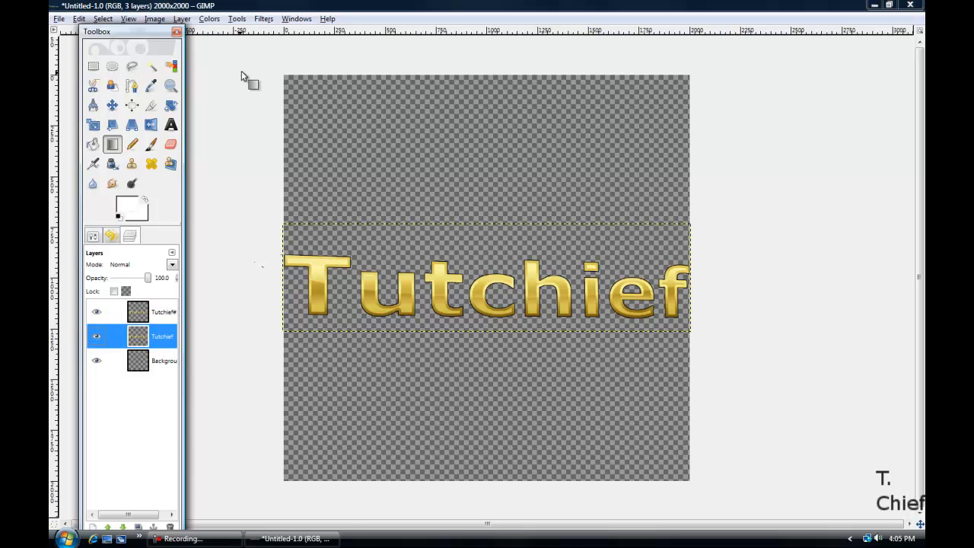
Apply a linear Motion Blur with length 15 and angle 22 to the lower Tutchief layer
left_click(263, 18)
left_click(263, 18)
mouse_move(382, 81)
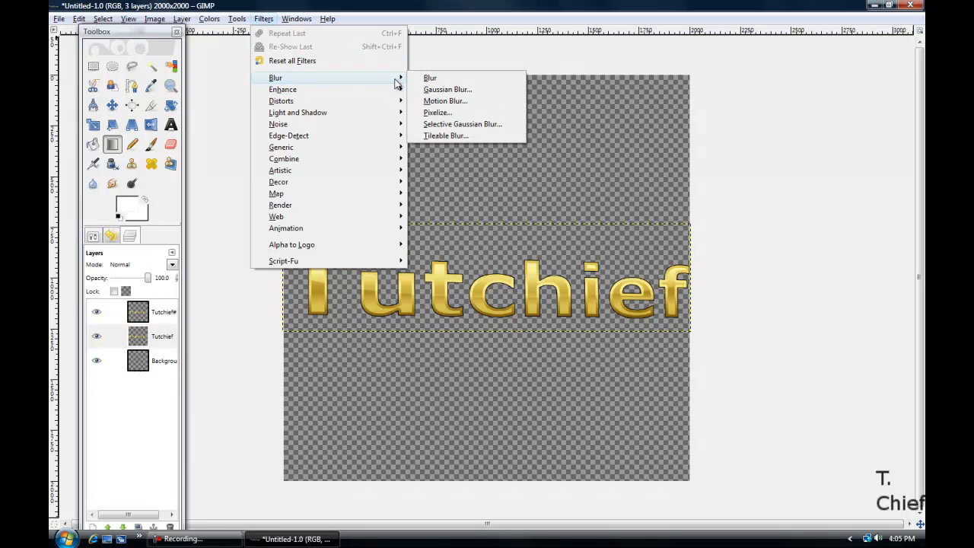
left_click(454, 102)
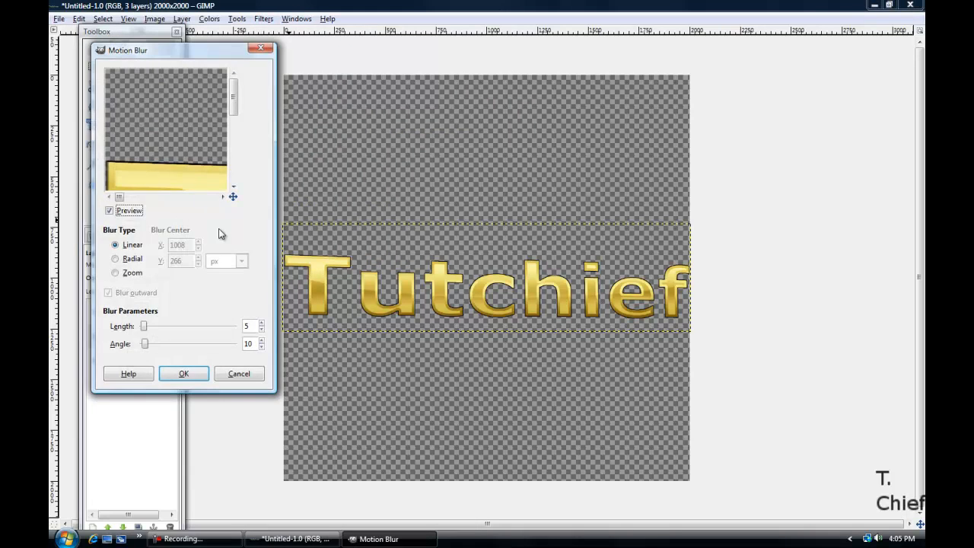
left_click_drag(234, 113, 234, 121)
left_click_drag(141, 326, 150, 329)
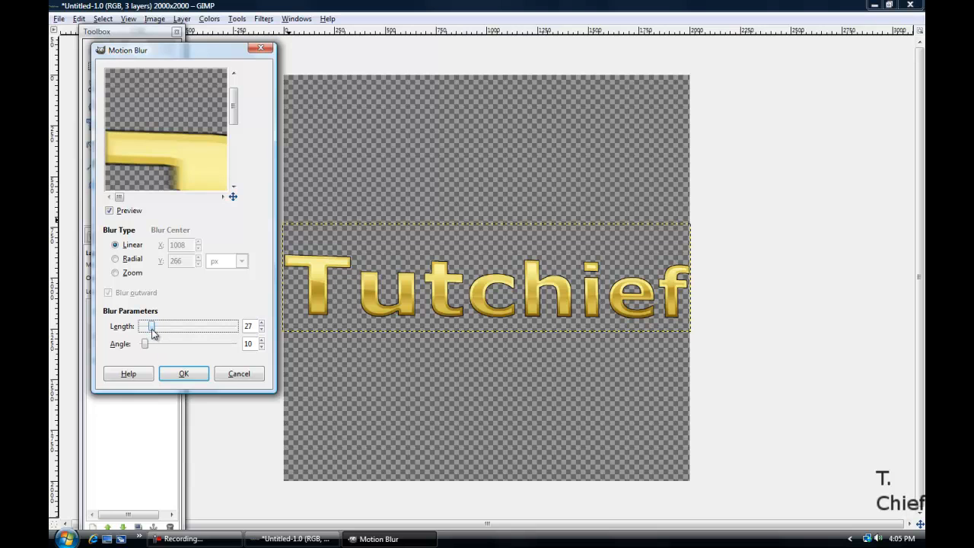
left_click_drag(150, 326, 150, 349)
left_click(147, 343)
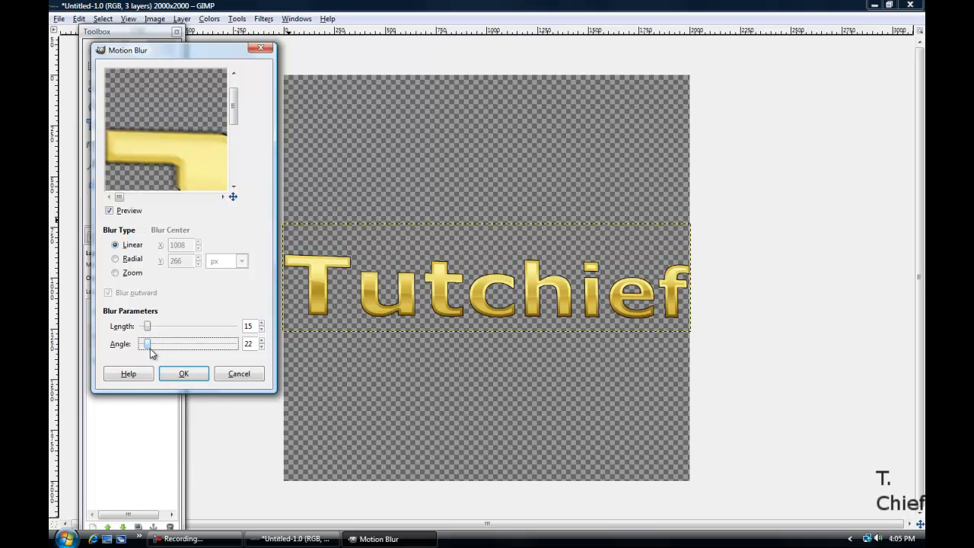
left_click(183, 374)
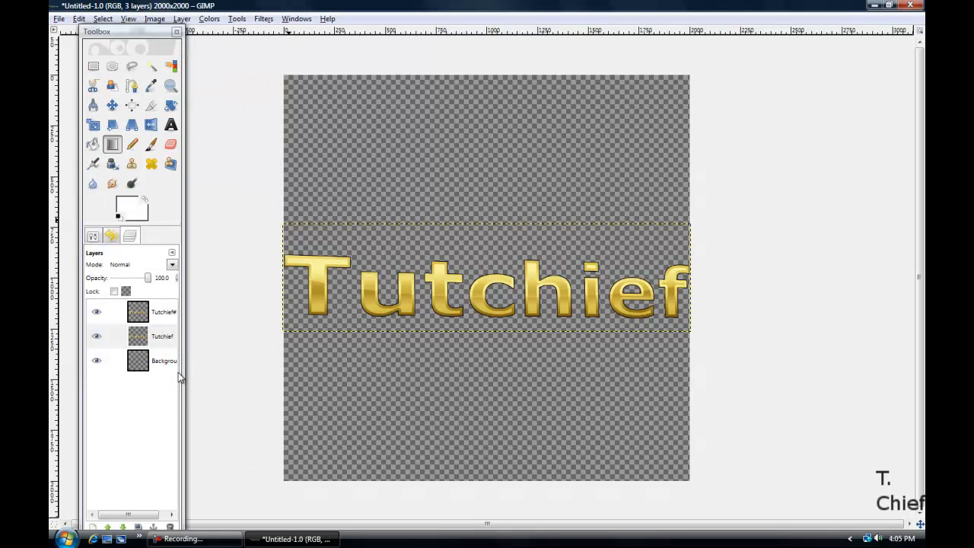
Raise the blurred Tutchief layer above the sharp copy and lower it back beneath
left_click(144, 336)
left_click(144, 313)
left_click(144, 336)
left_click(107, 527)
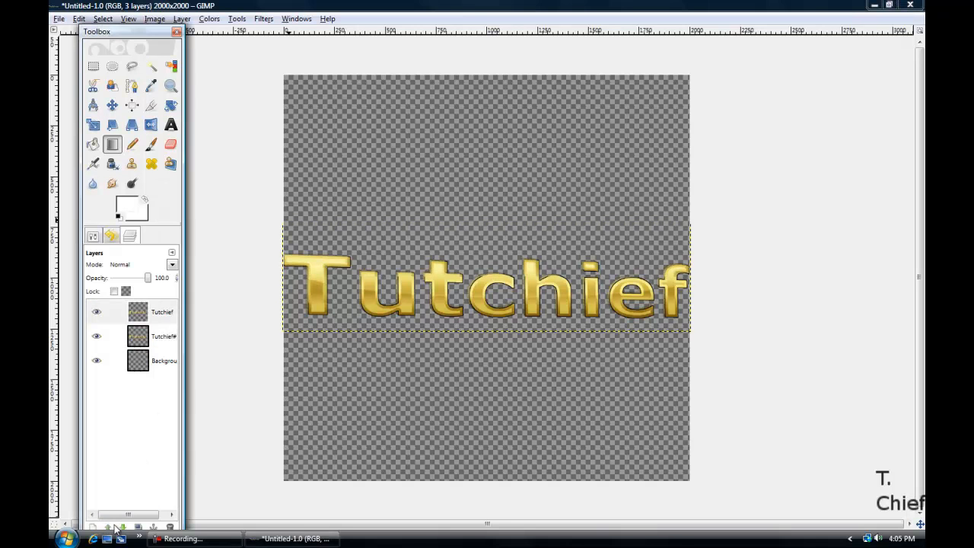
left_click(120, 528)
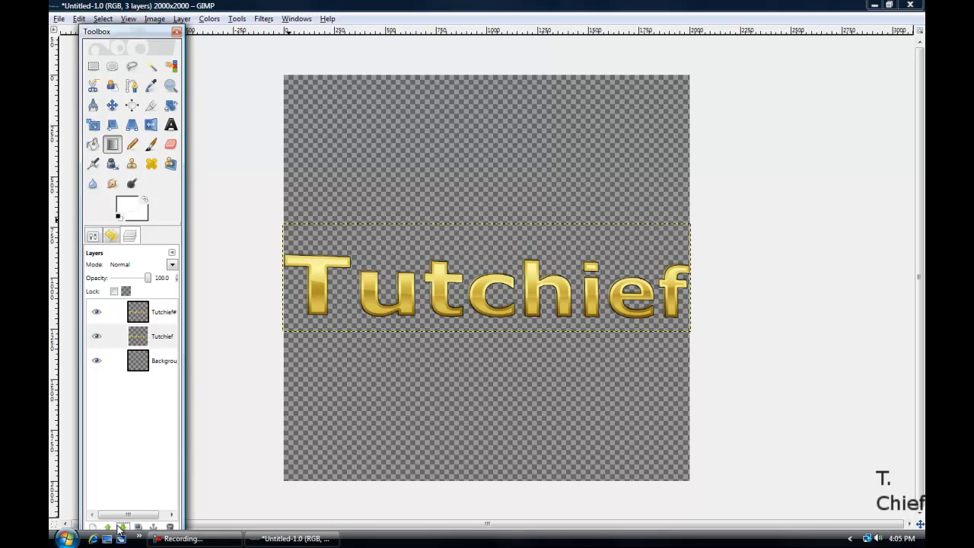
Duplicate the blurred Tutchief layer repeatedly until the image holds 26 layers
left_click_drag(147, 42, 157, 7)
left_click(154, 305)
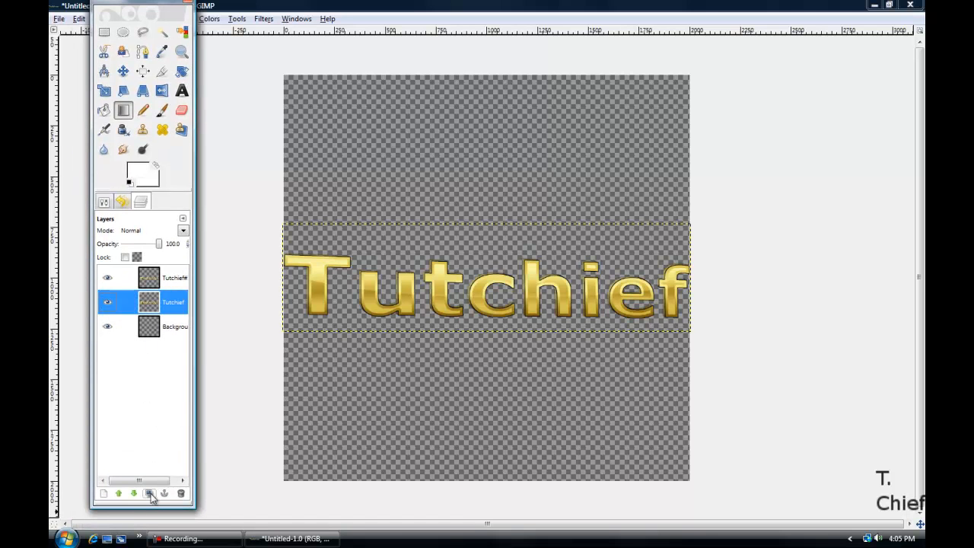
left_click(150, 494)
left_click(150, 494)
left_click(151, 494)
left_click(150, 494)
left_click(150, 494)
left_click(151, 493)
double_click(150, 494)
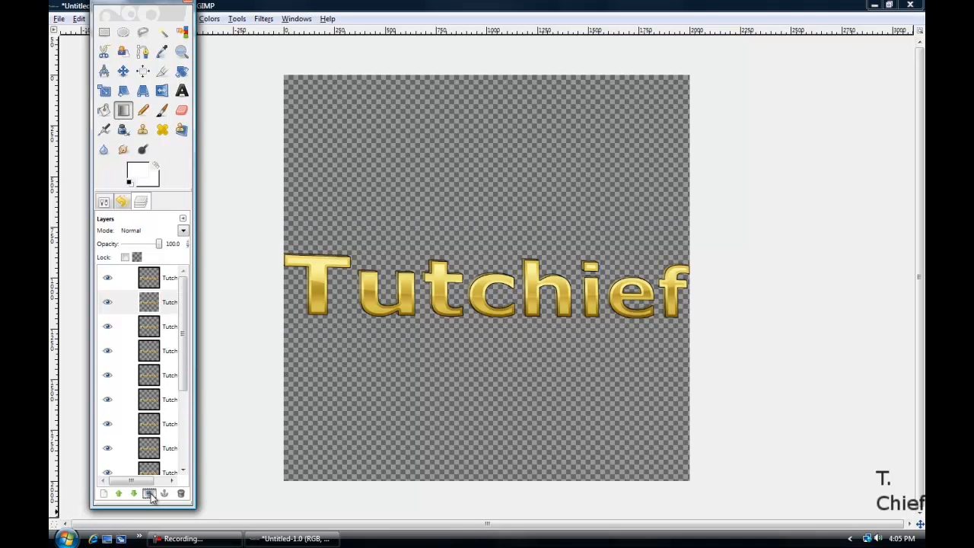
left_click(151, 494)
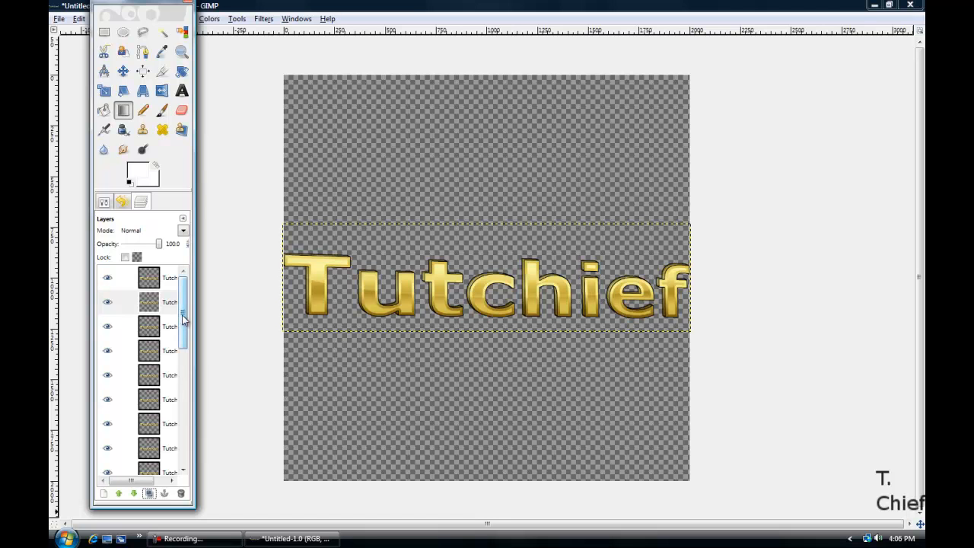
left_click_drag(181, 287, 181, 487)
left_click(122, 389)
left_click(149, 493)
Hide the uppermost sharp Tutchief copy and the Background layer so only the blurred copies are visible
left_click_drag(185, 403, 184, 457)
left_click(133, 278)
left_click(108, 278)
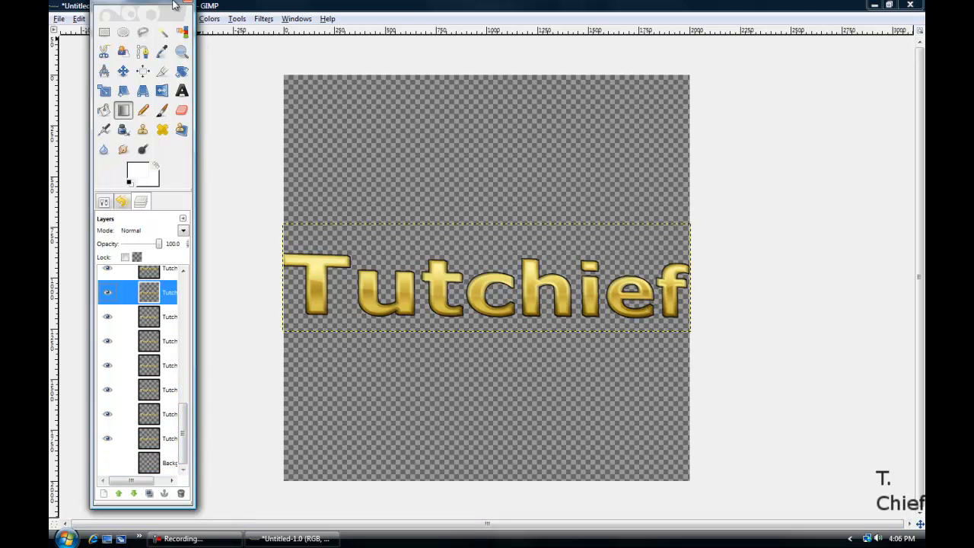
Merge the visible blurred lettering layers into one, expanded as necessary
left_click_drag(154, 6, 222, 35)
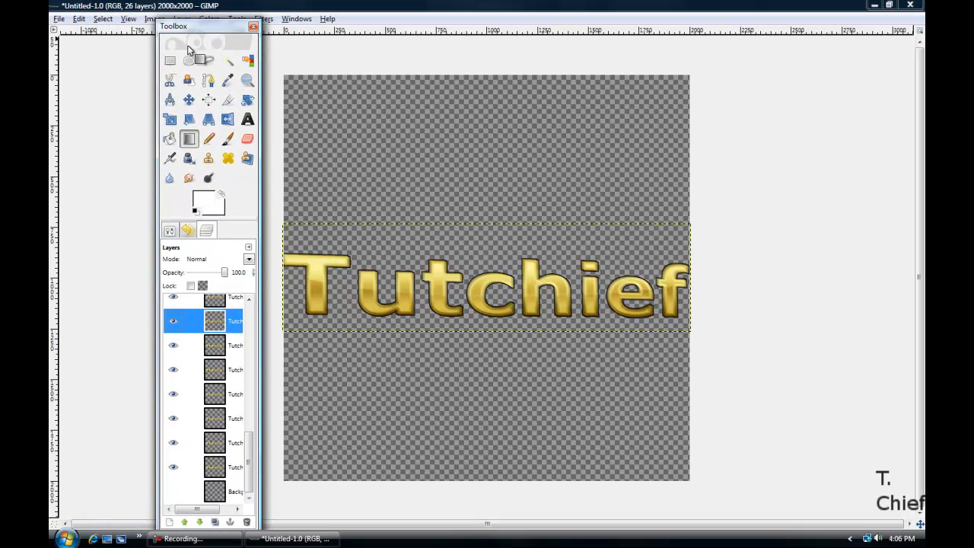
left_click(103, 19)
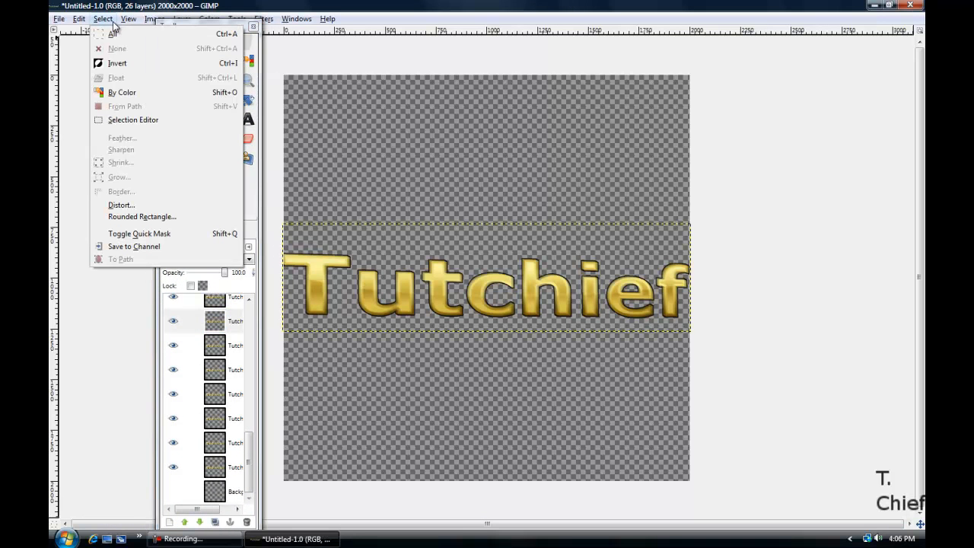
mouse_move(152, 22)
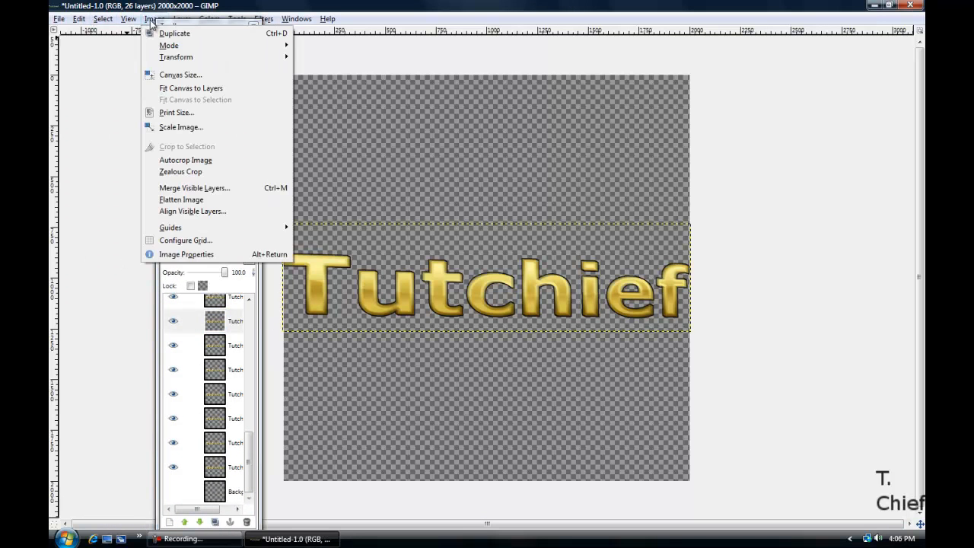
left_click(194, 188)
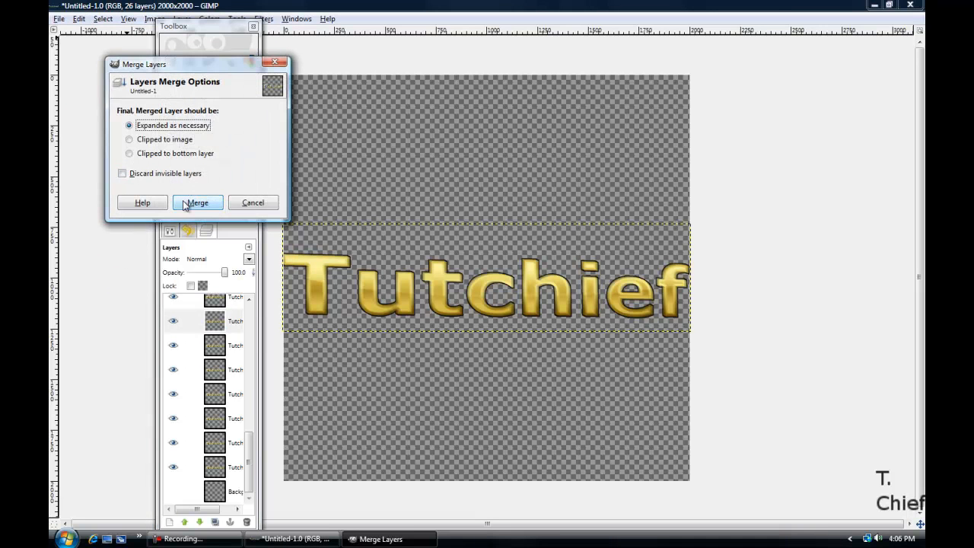
left_click(190, 201)
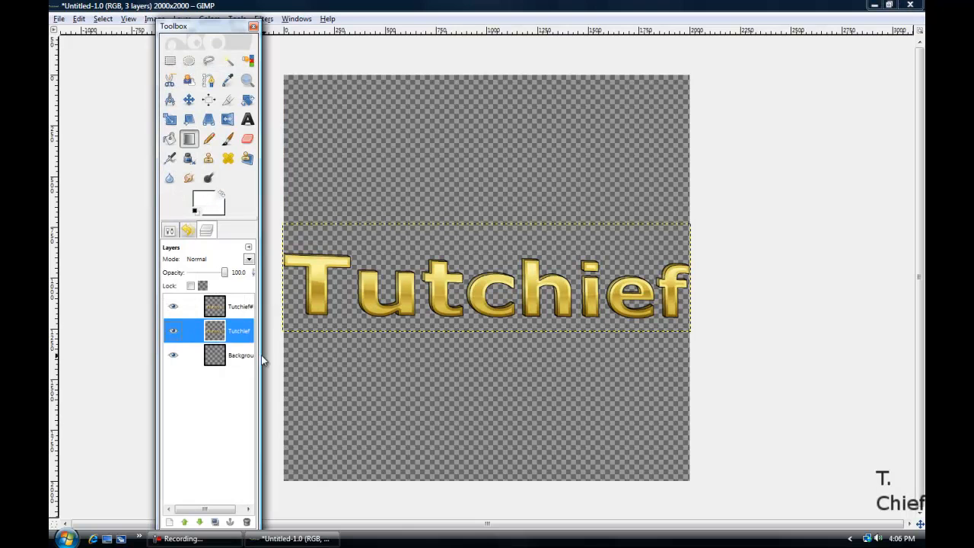
Show the sharp Tutchief copy and Background again, and merge the sharp copy down into the blurred layer
left_click(176, 310)
left_click(176, 309)
left_click_drag(203, 29, 170, 27)
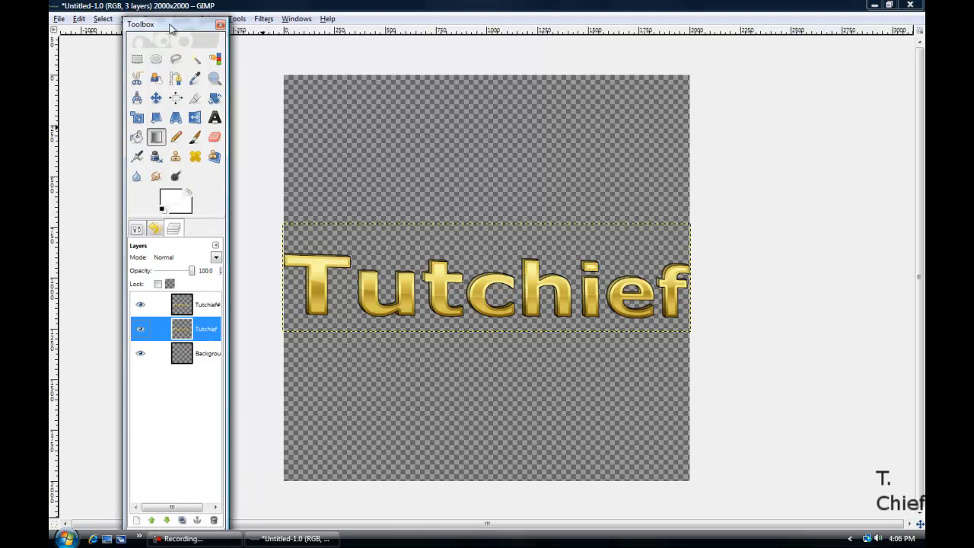
left_click(187, 307)
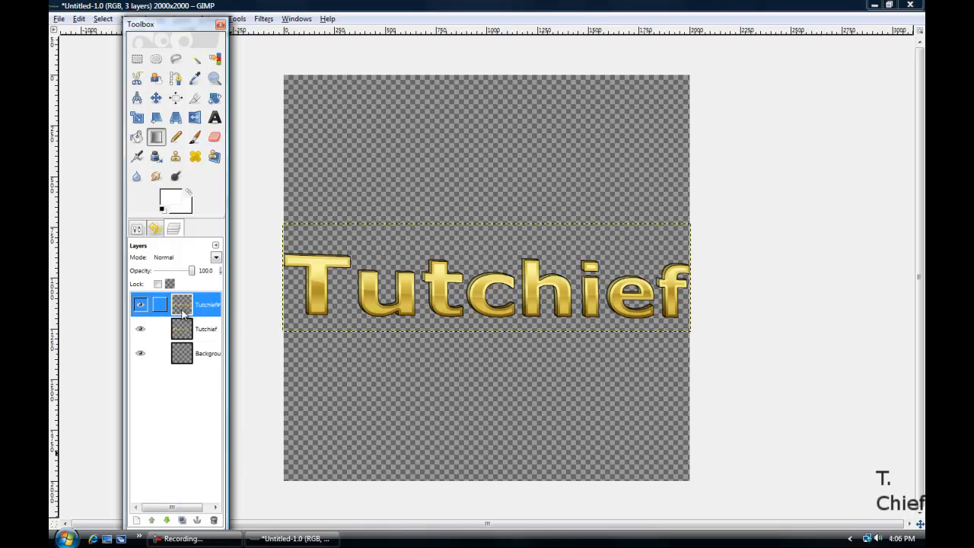
right_click(183, 307)
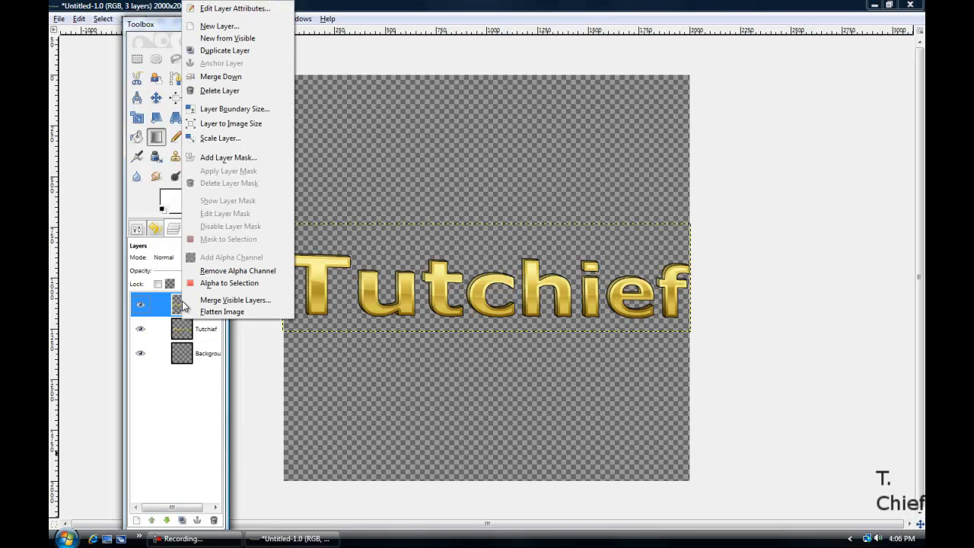
left_click(232, 77)
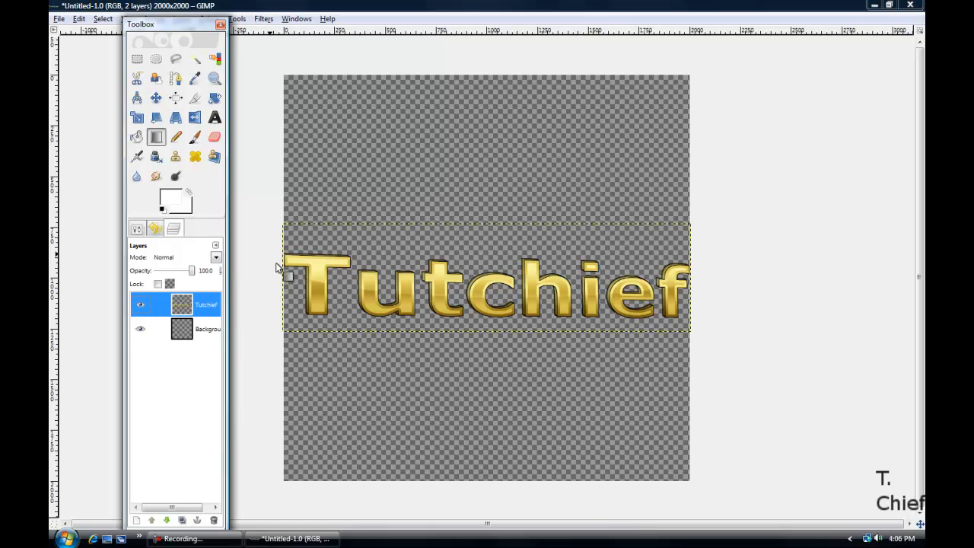
Convert the merged Tutchief layer's alpha to a selection and shrink the selection
mouse_move(181, 328)
left_mouse_down()
mouse_move(261, 315)
mouse_move(683, 321)
mouse_move(238, 111)
mouse_move(194, 118)
mouse_move(184, 336)
left_mouse_up()
left_click(184, 336)
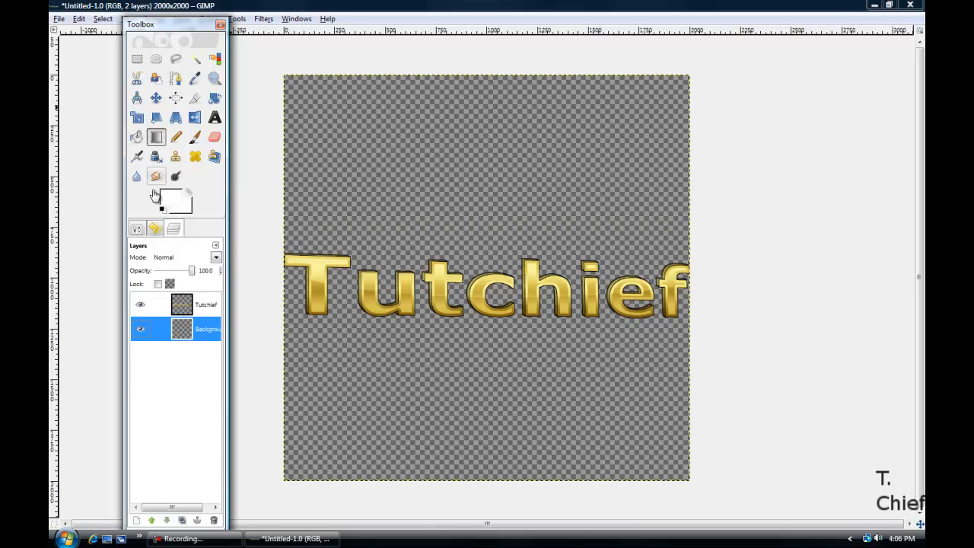
left_click(182, 310)
right_click(191, 305)
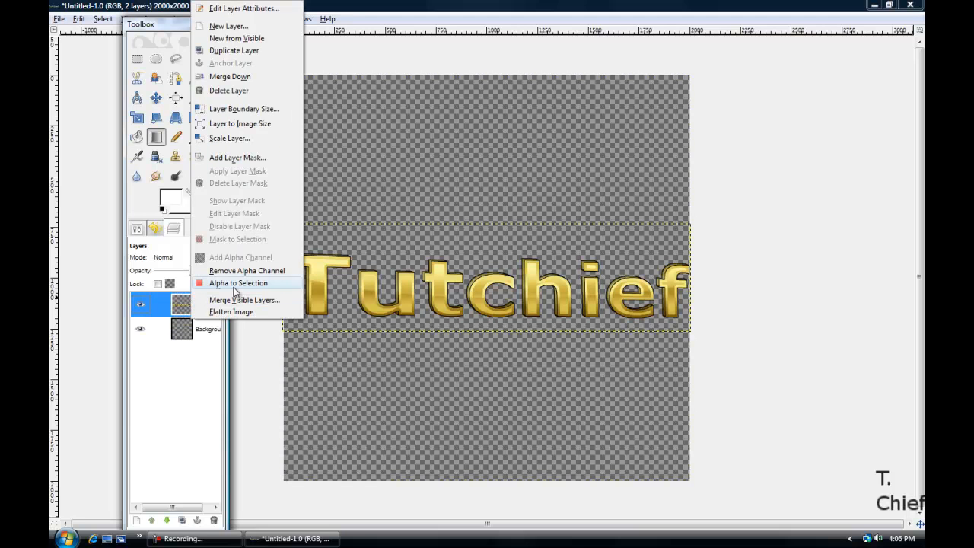
left_click(236, 284)
left_click(103, 19)
left_click(118, 163)
left_click(506, 331)
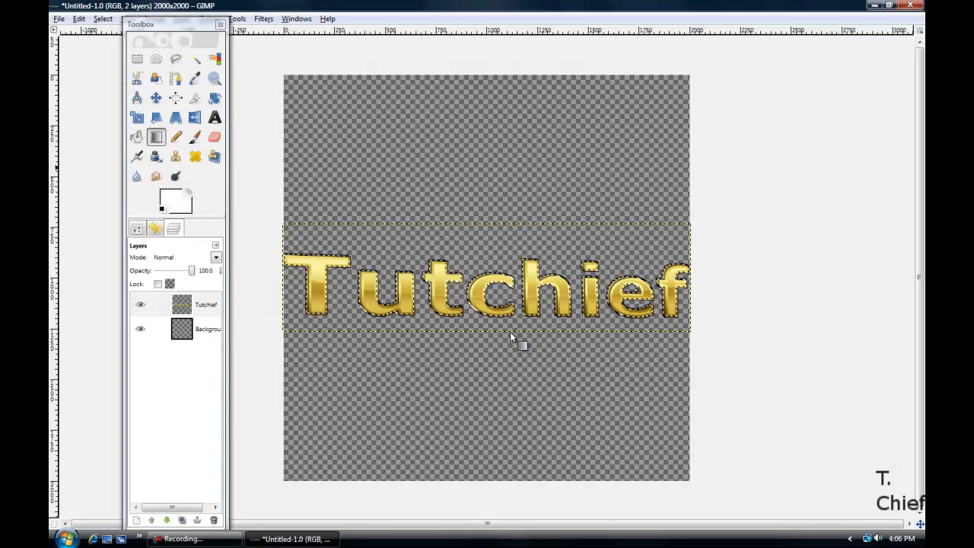
Shrink the lettering selection by another 5 pixels, including from the image border
left_click(103, 18)
left_click(131, 162)
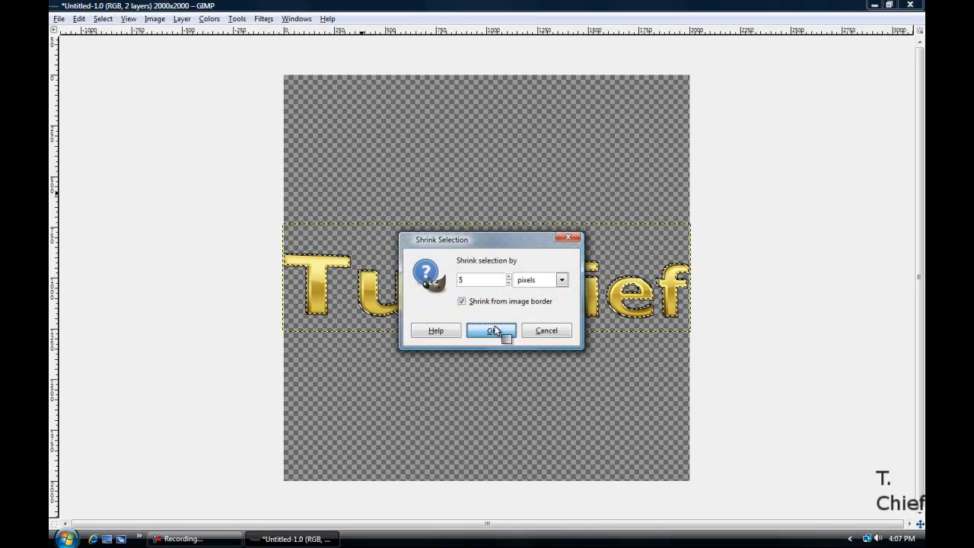
left_click(493, 331)
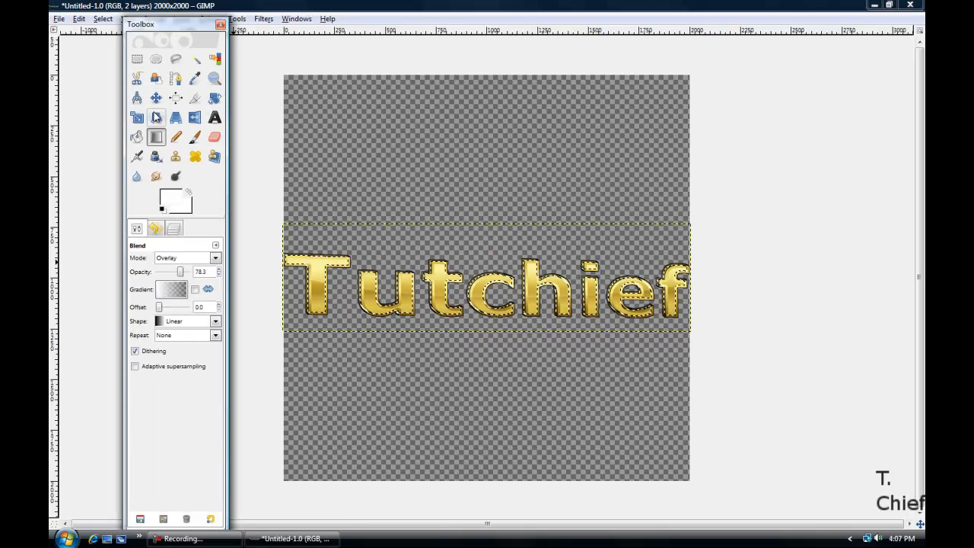
Set Bucket Fill to the Nops pattern at 18.4 opacity and try it on similar colors within the letter u
left_click(136, 137)
left_click_drag(190, 276, 162, 272)
left_click(141, 321)
left_click(159, 338)
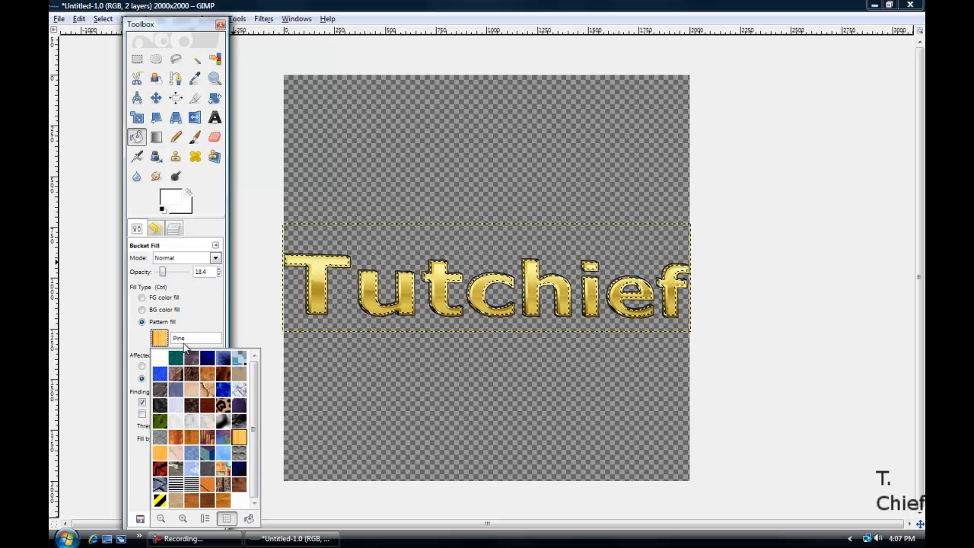
left_click(223, 421)
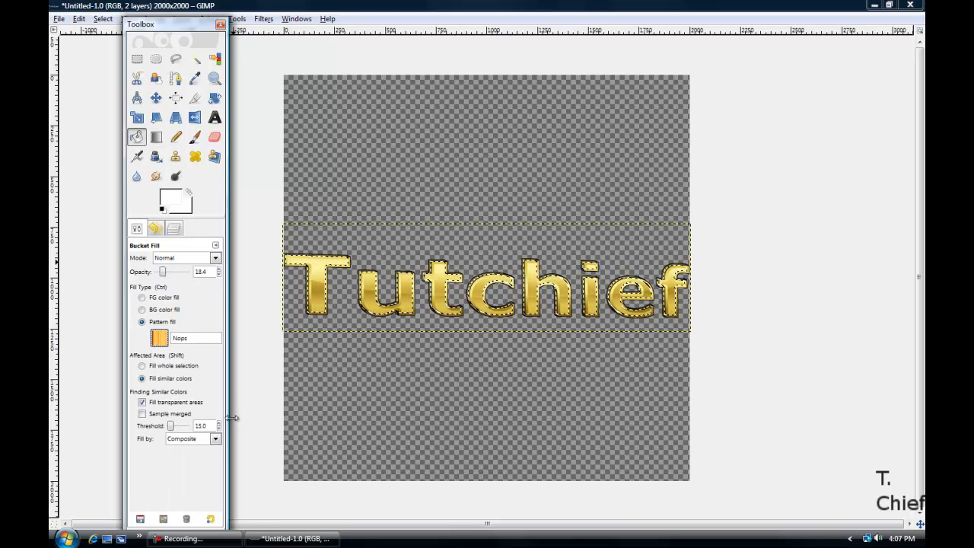
left_click(363, 305)
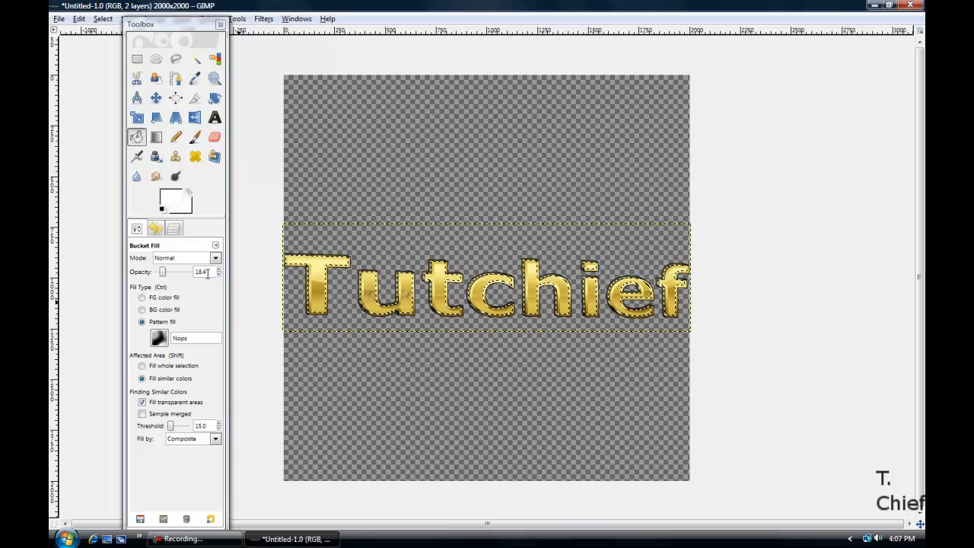
Undo the Nops fill within the letter u, and try it across the whole lettering selection in Overlay mode
left_click(155, 229)
left_click(186, 461)
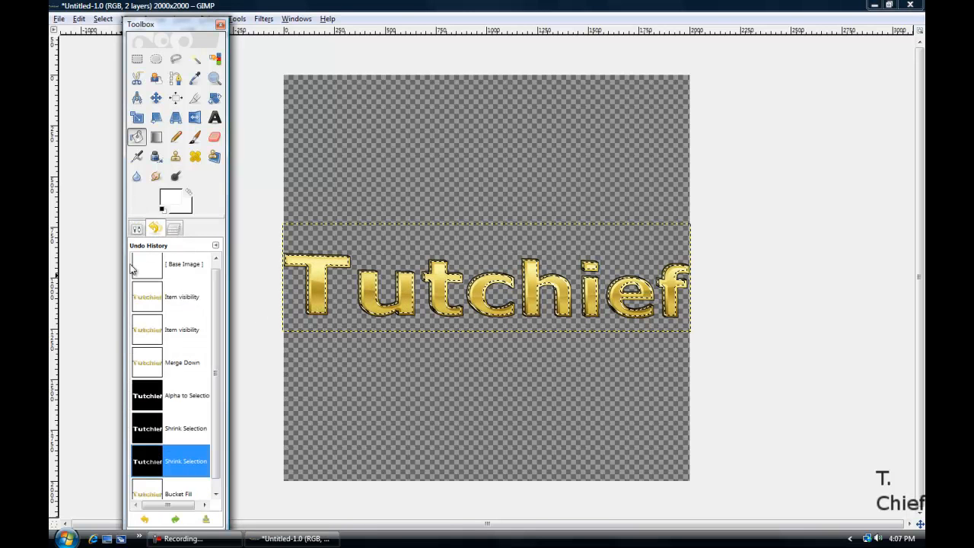
left_click(137, 228)
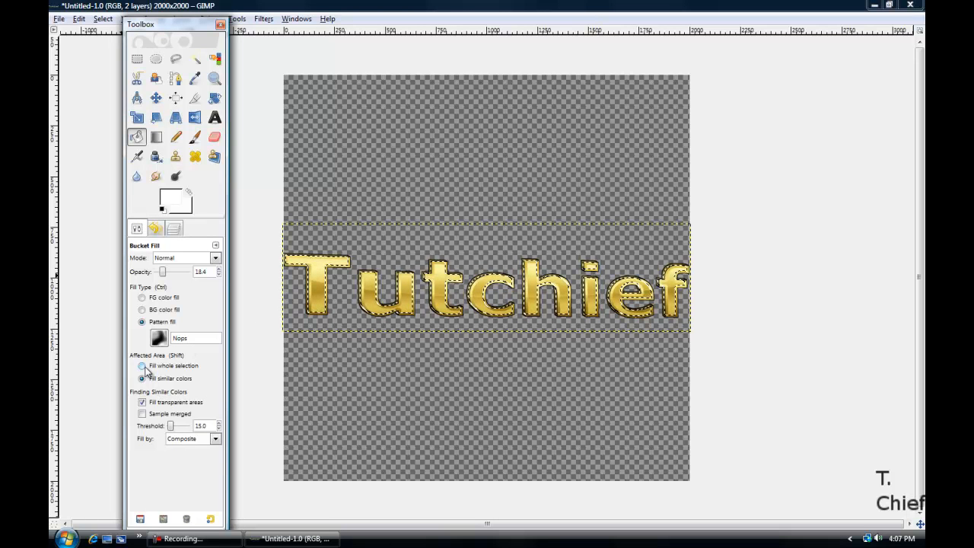
left_click(142, 366)
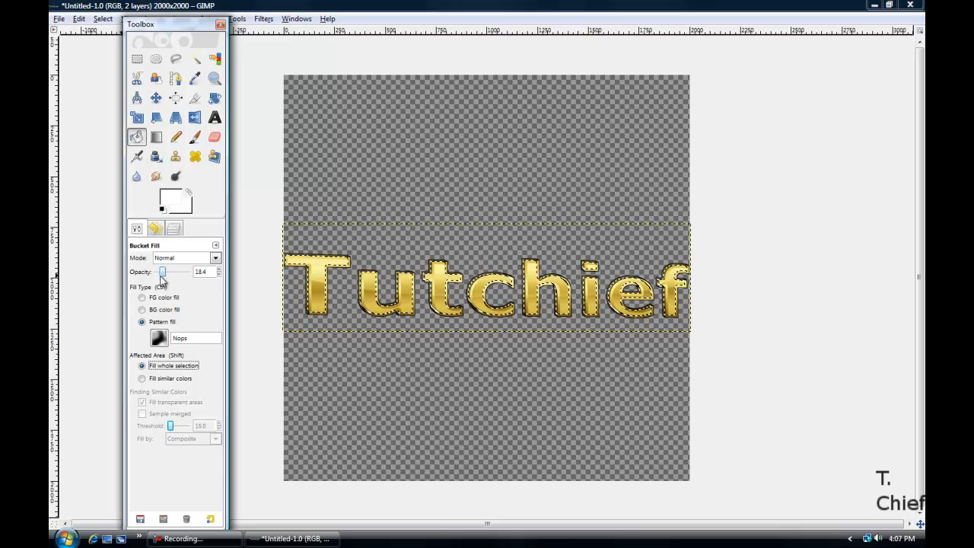
left_click(199, 260)
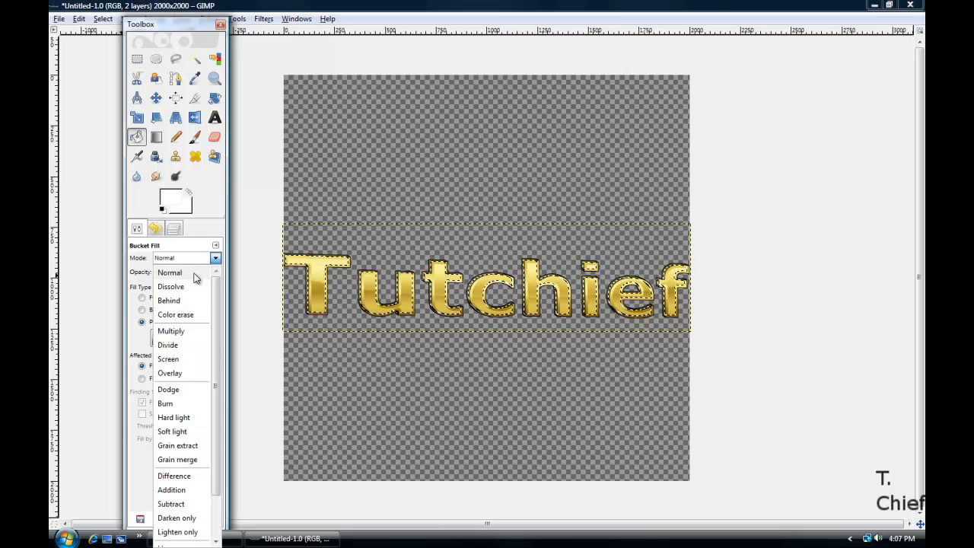
left_click(170, 373)
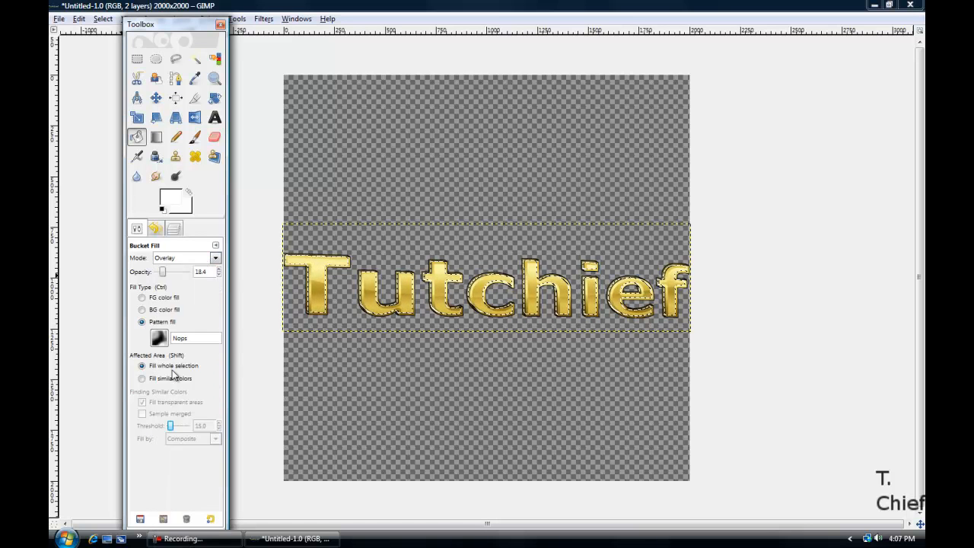
left_click(464, 329)
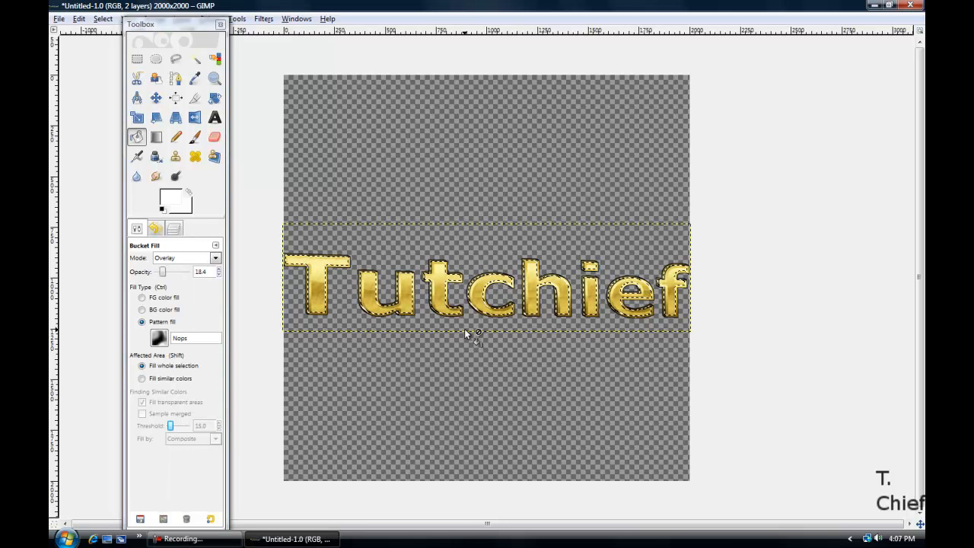
Revert to the shrunken selection before the Overlay fill and choose the Leopard pattern for filling the lettering
left_click(175, 229)
left_click(155, 228)
left_click(173, 446)
left_click(137, 229)
left_click(159, 338)
left_click(242, 430)
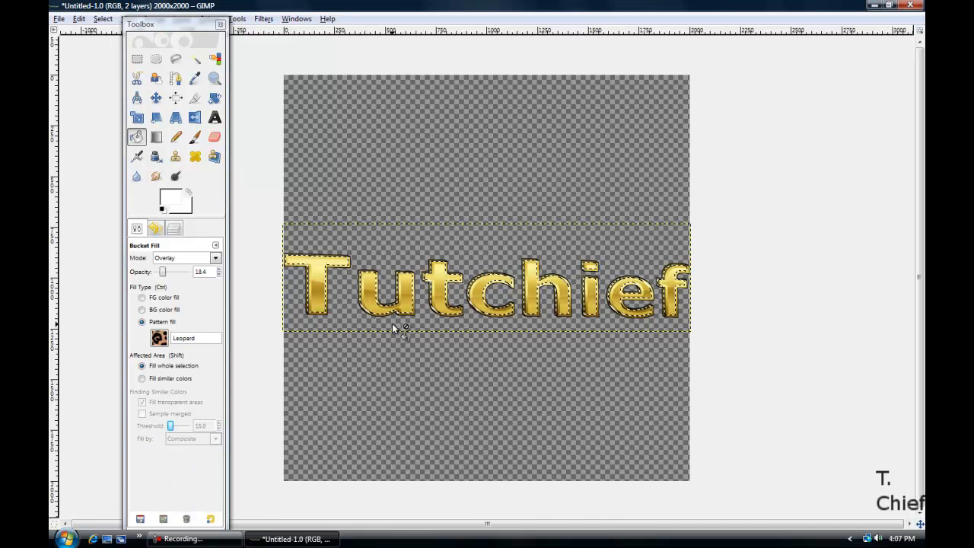
Clear the lettering selection and make the Background layer active
left_click(78, 19)
left_click(126, 52)
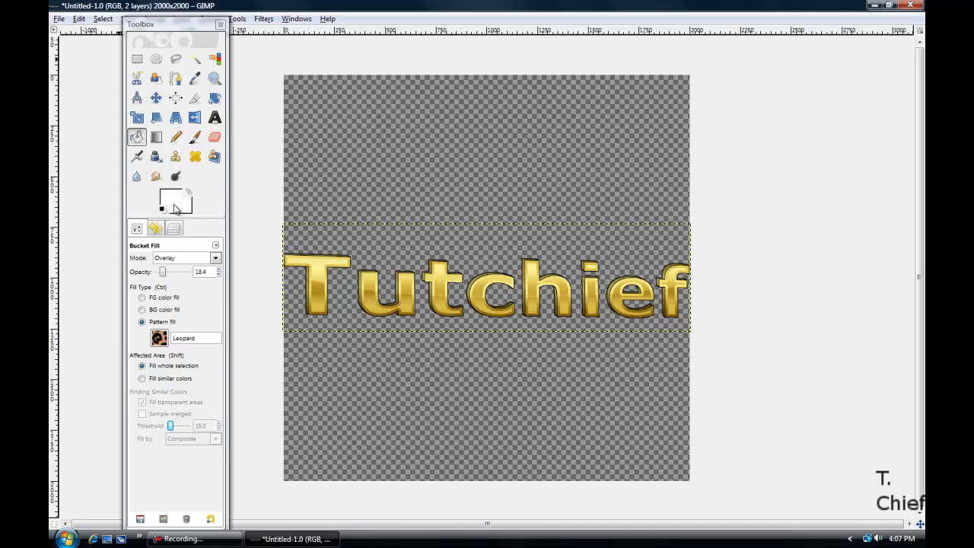
left_click(155, 228)
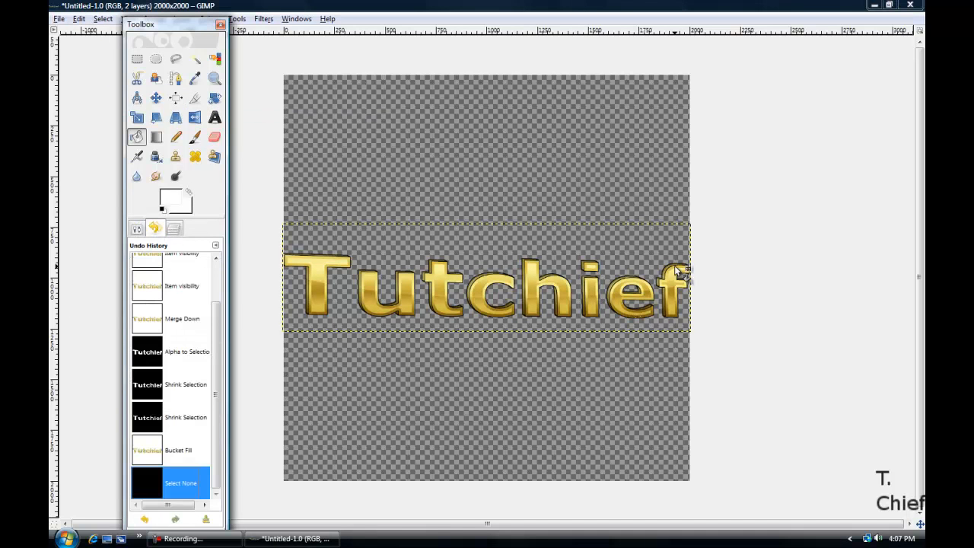
left_click(174, 228)
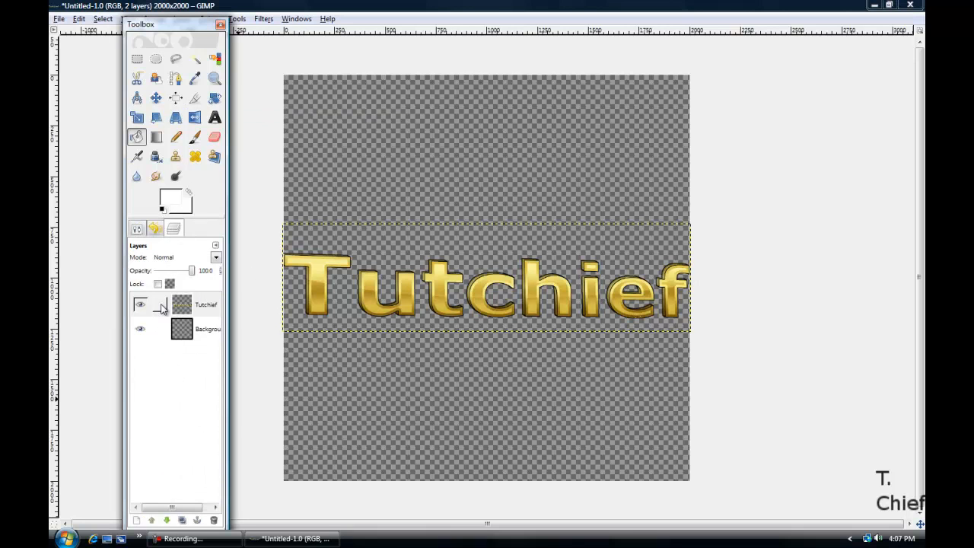
left_click(191, 329)
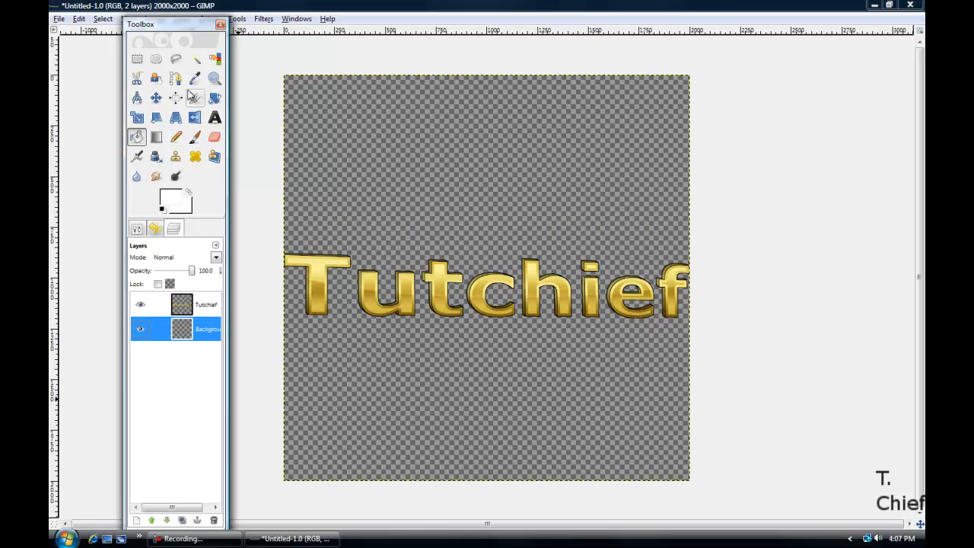
Set the Bucket Fill pattern to Maple Leaves and move the toolbox off the canvas area
double_click(136, 137)
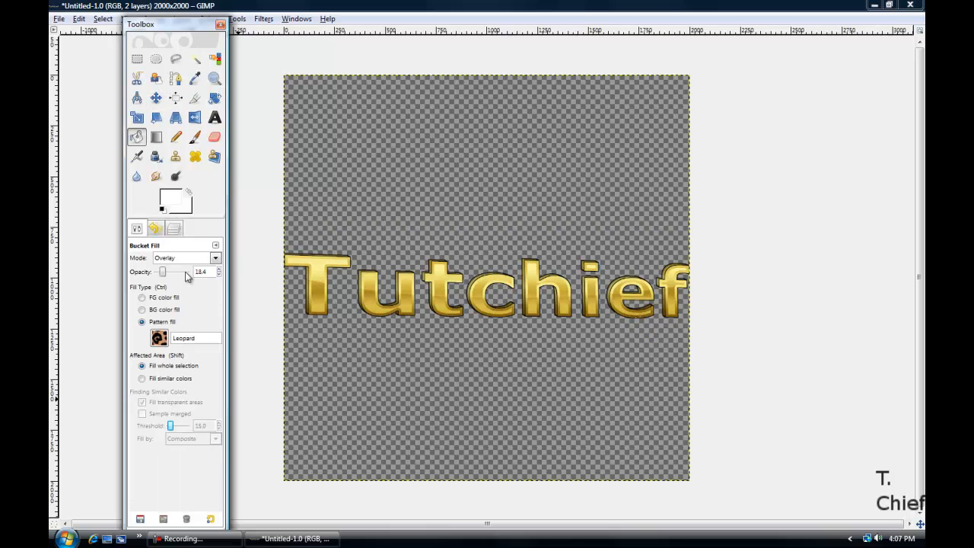
left_click(159, 336)
left_click(160, 417)
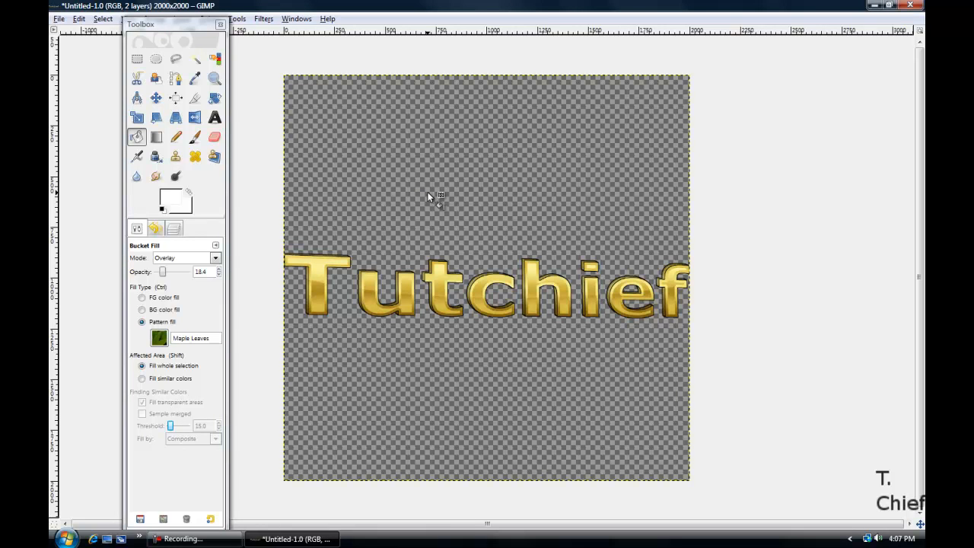
left_click_drag(179, 25, 147, 1)
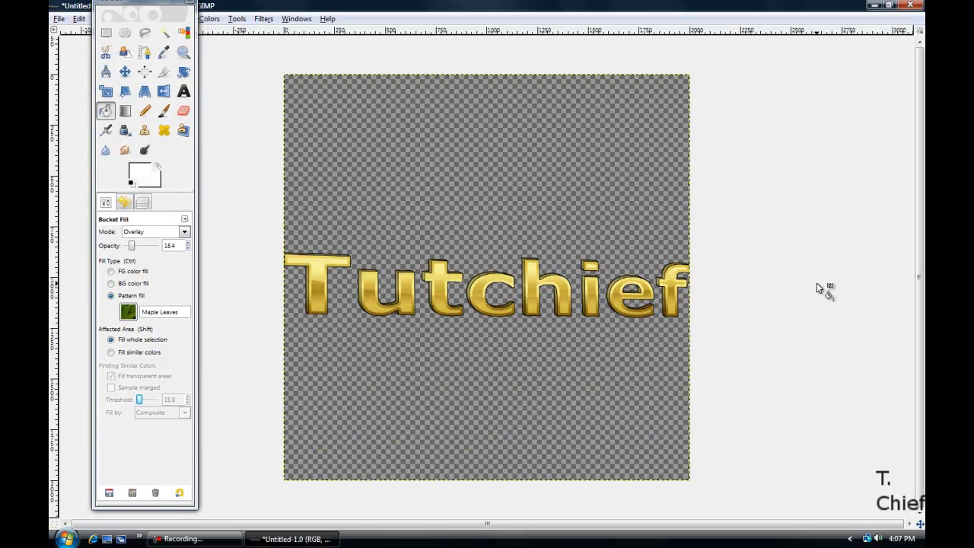
Try to fill the Background layer with the Maple Leaves pattern in Overlay mode at 18.4 opacity
left_click(124, 204)
left_click(143, 203)
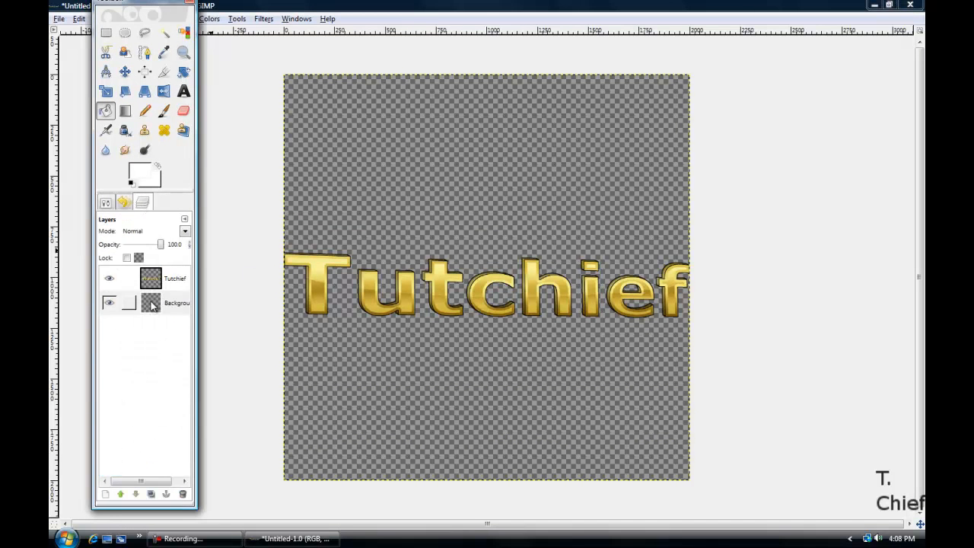
left_click(123, 203)
left_click(124, 431)
left_click(142, 203)
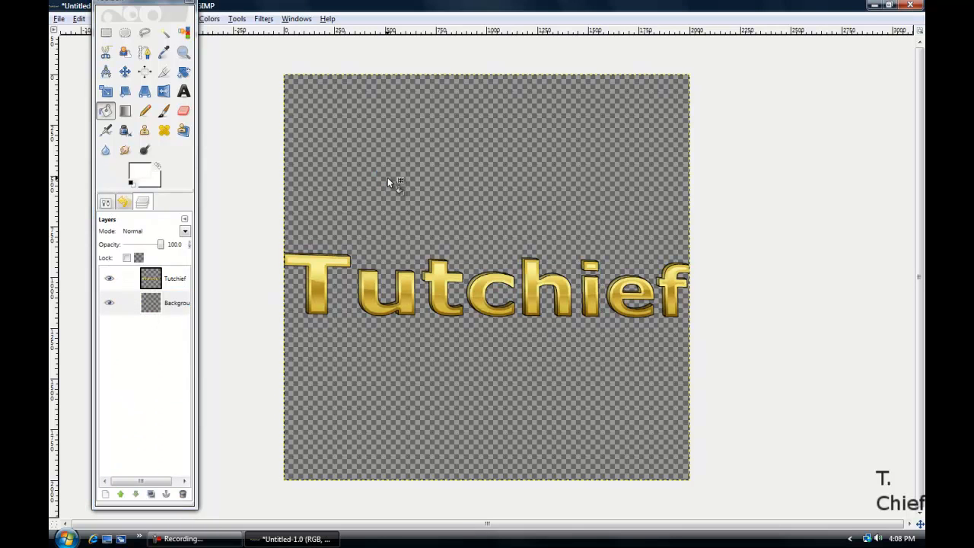
left_click(145, 307)
left_click(369, 212)
Add a new layer above Background and try filling its similar colors with Maple Leaves in Overlay mode
left_click(105, 494)
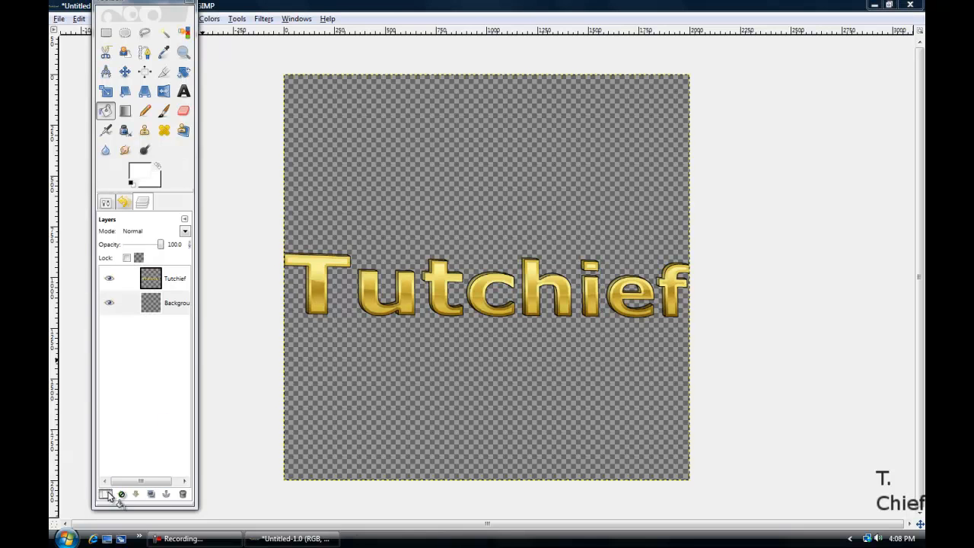
key("Return")
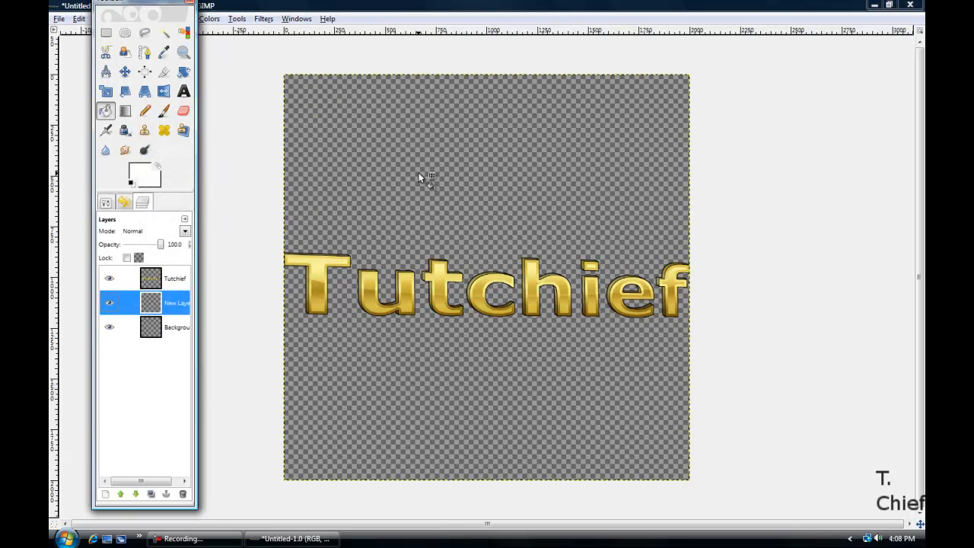
left_click(106, 204)
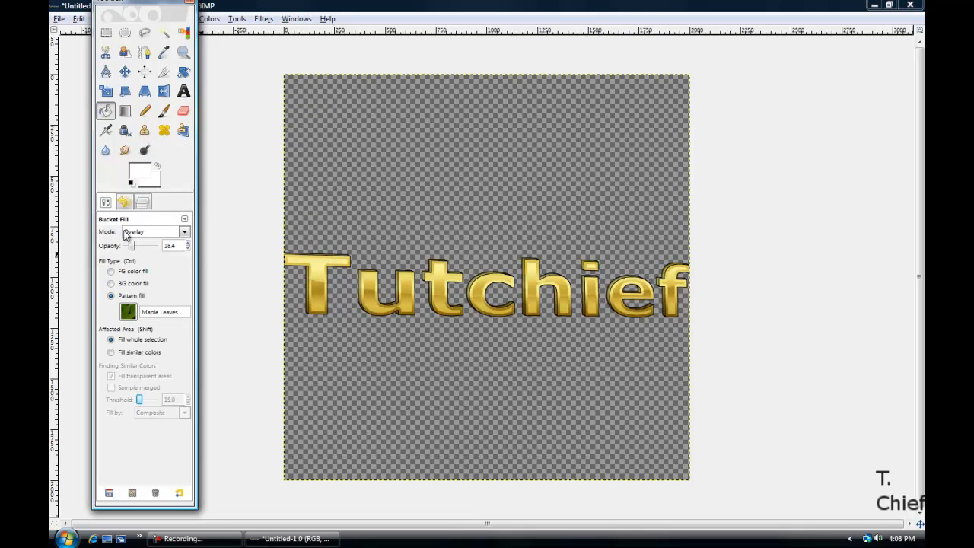
left_click(137, 352)
left_click(405, 188)
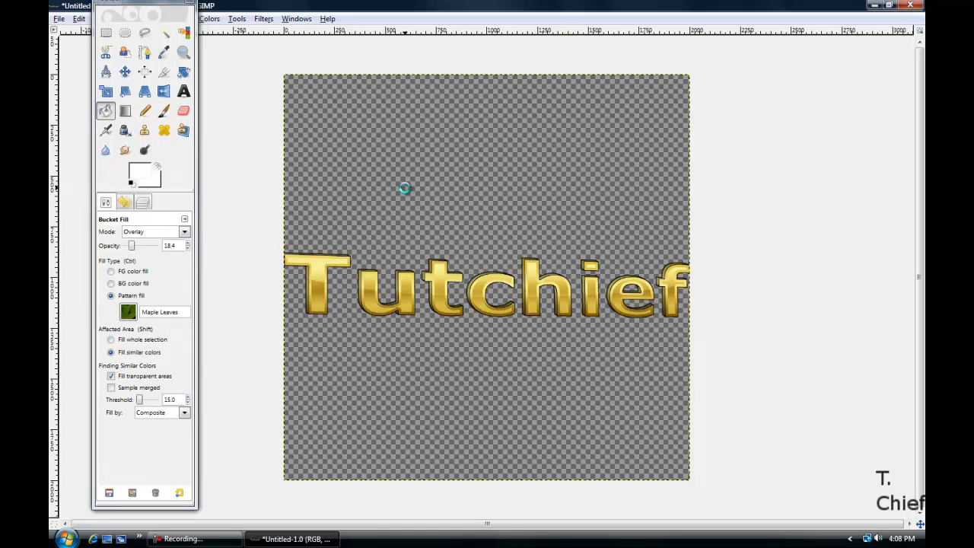
Set the Bucket Fill mode to Normal and delete the Background layer
left_click(185, 231)
left_click(159, 251)
left_click(142, 202)
left_click(172, 329)
left_click(182, 494)
Try filling the new layer with Maple Leaves in Normal mode at 18.4 opacity, and undo that fill
left_click(152, 304)
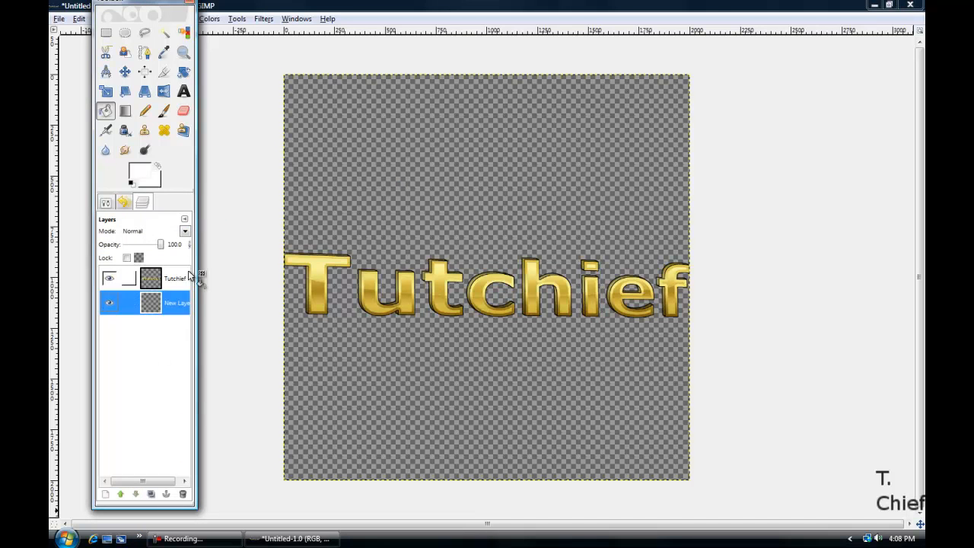
left_click(397, 160)
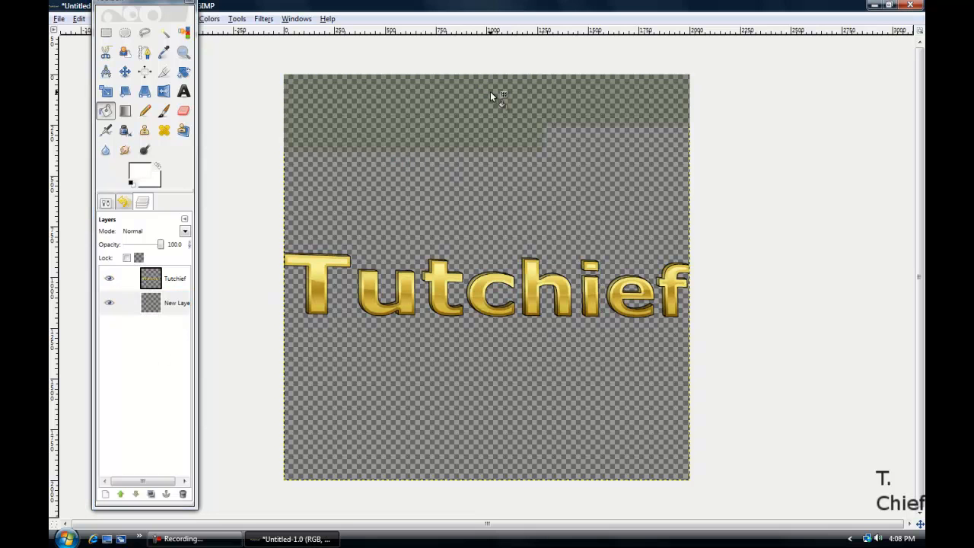
left_click(121, 203)
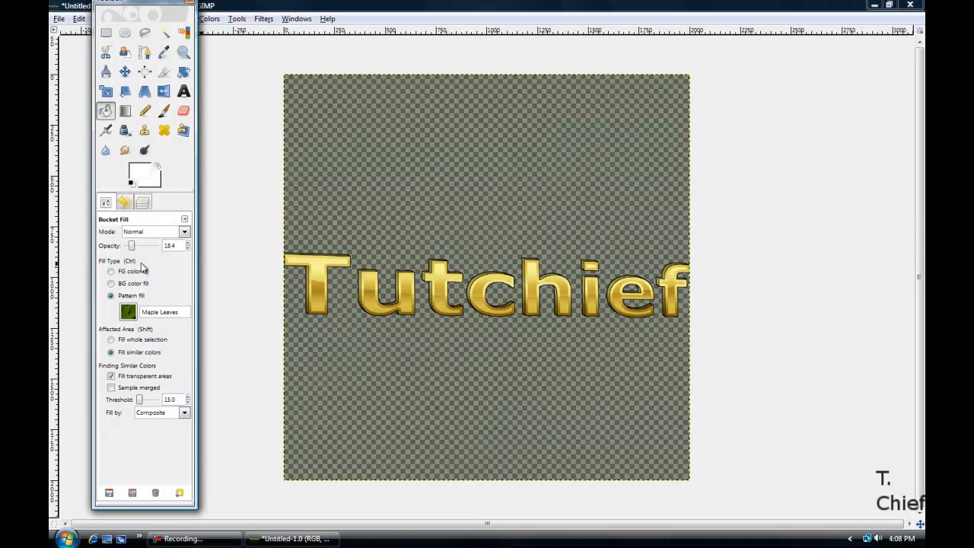
left_click(124, 203)
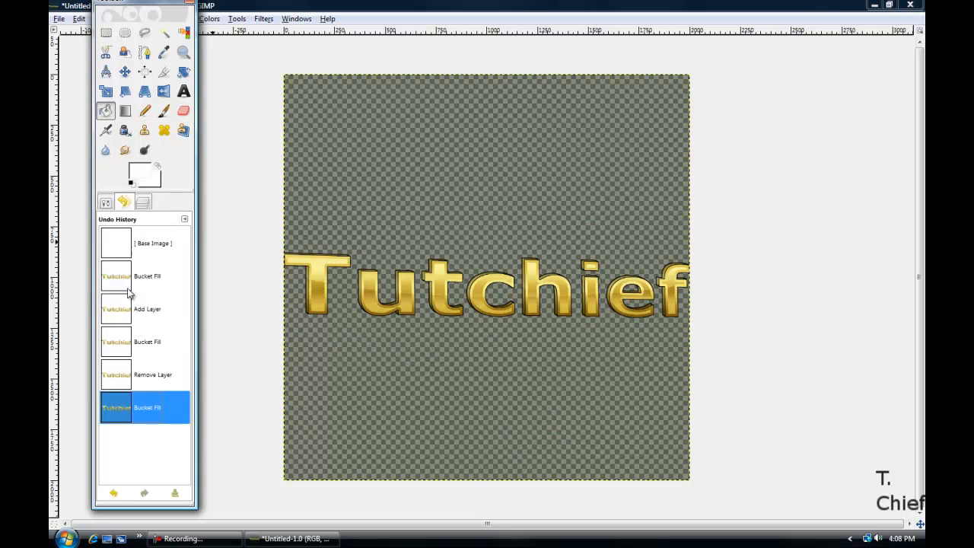
left_click(118, 375)
Fill the new layer with the Maple Leaves pattern in Normal mode at 100 opacity
left_click(106, 203)
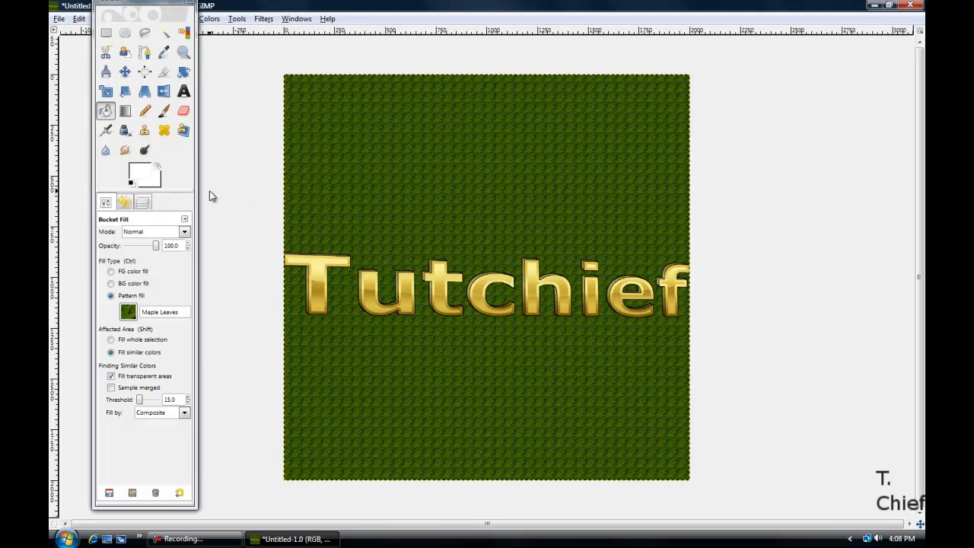
left_click(124, 202)
left_click(143, 205)
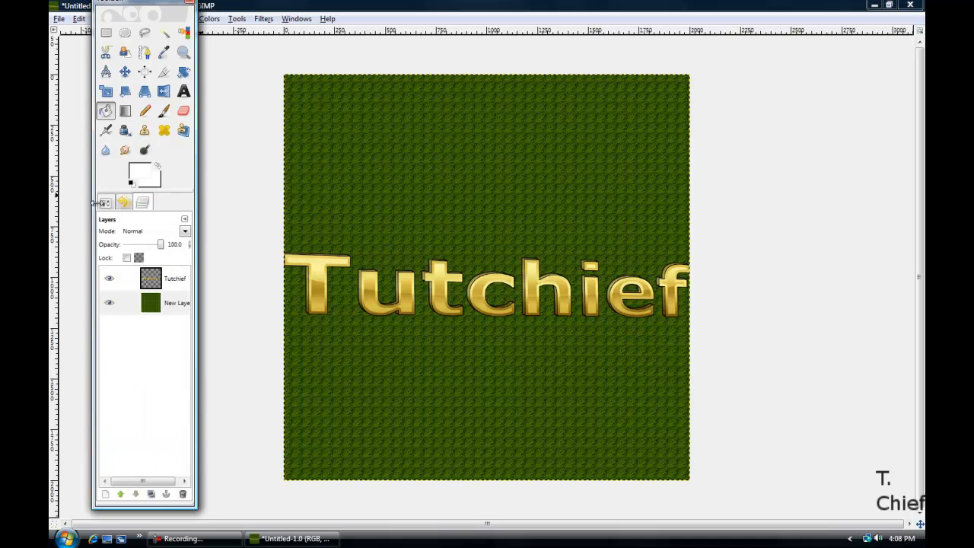
left_click(105, 203)
left_click(128, 312)
left_click(128, 285)
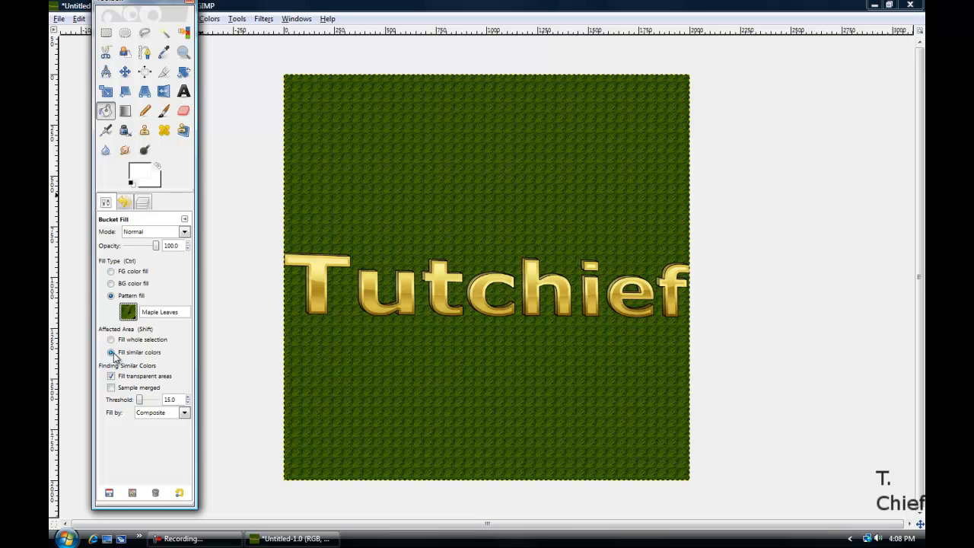
Blend a linear dark-to-teal gradient in Overlay mode at 78.3 opacity diagonally across the leaf layer, from upper-left to lower-right corner
left_click(125, 110)
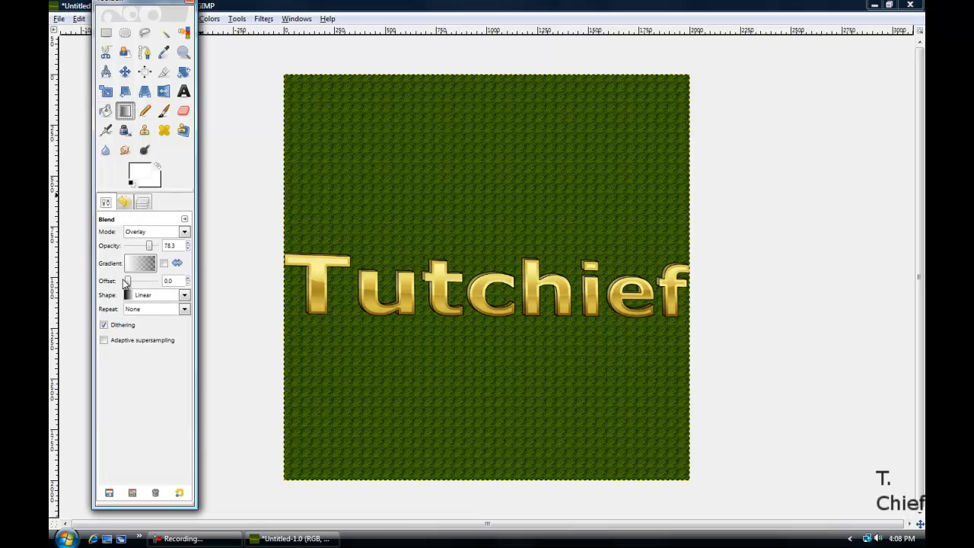
left_click(148, 265)
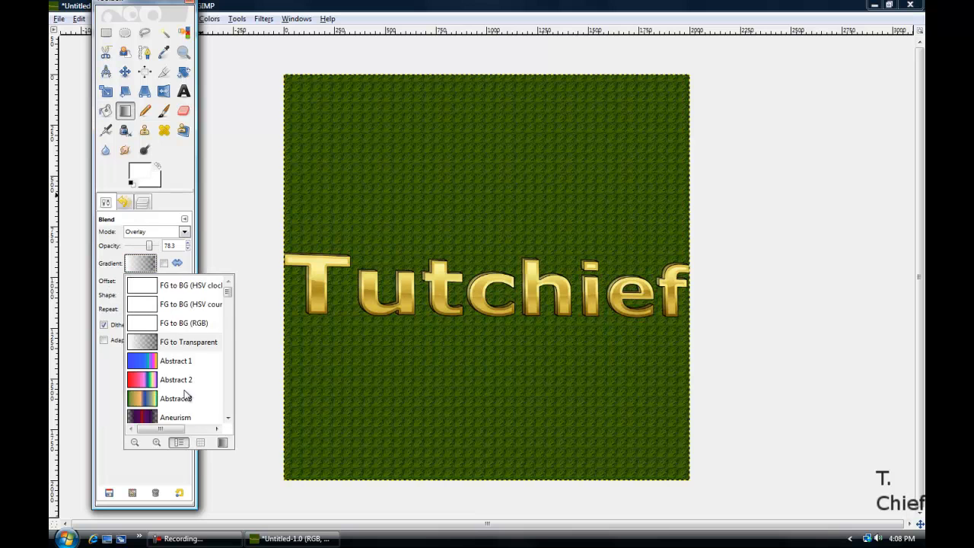
scroll(187, 396, "down", 5)
scroll(151, 352, "down", 2)
scroll(151, 354, "down", 2)
left_click(150, 341)
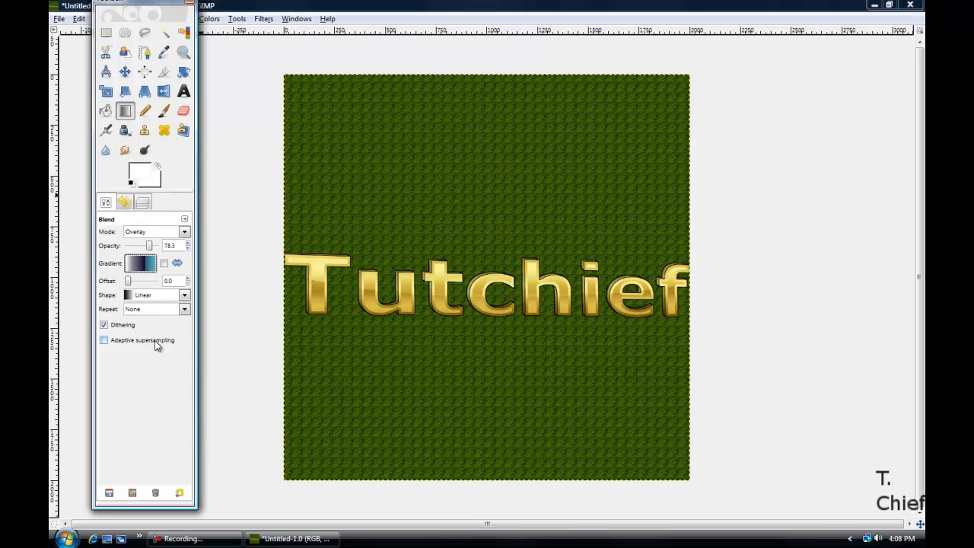
left_click_drag(285, 75, 688, 480)
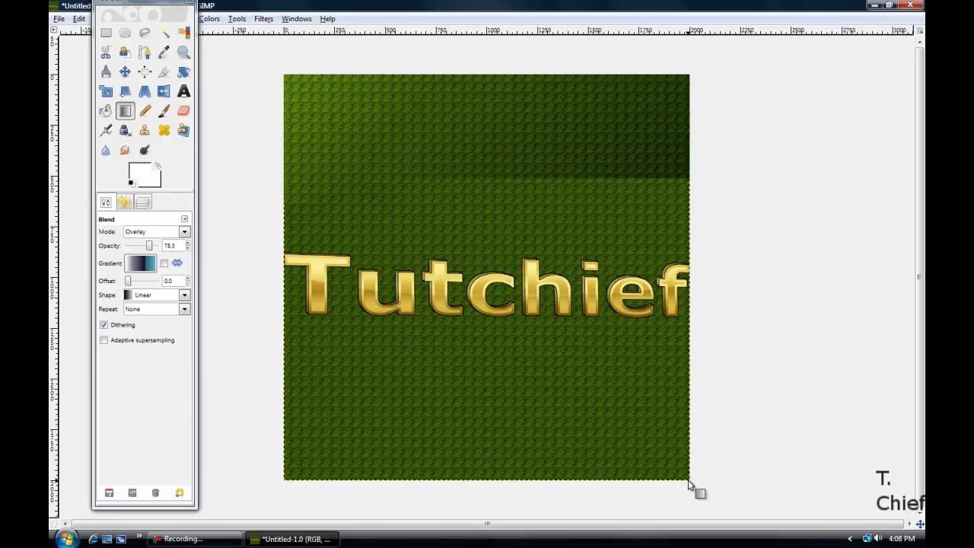